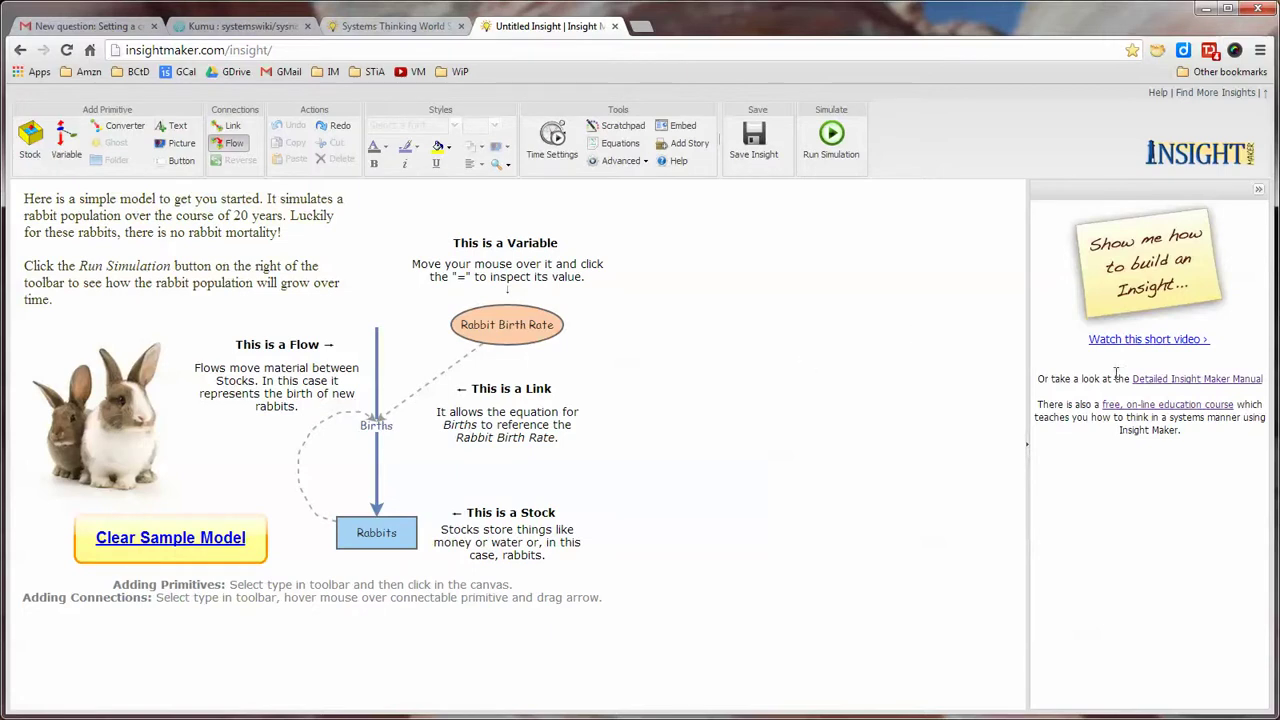
Step: Add a picture primitive to the empty canvas area beside the This is a Variable text
click(515, 330)
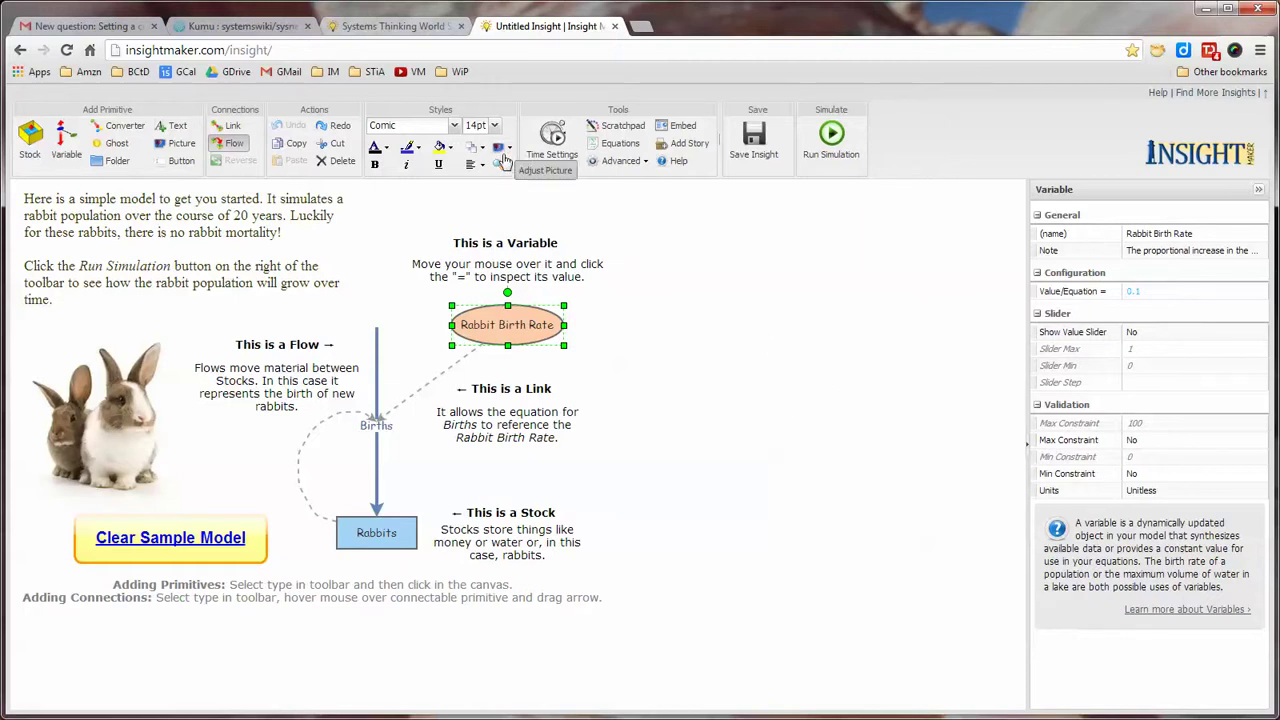
click(662, 339)
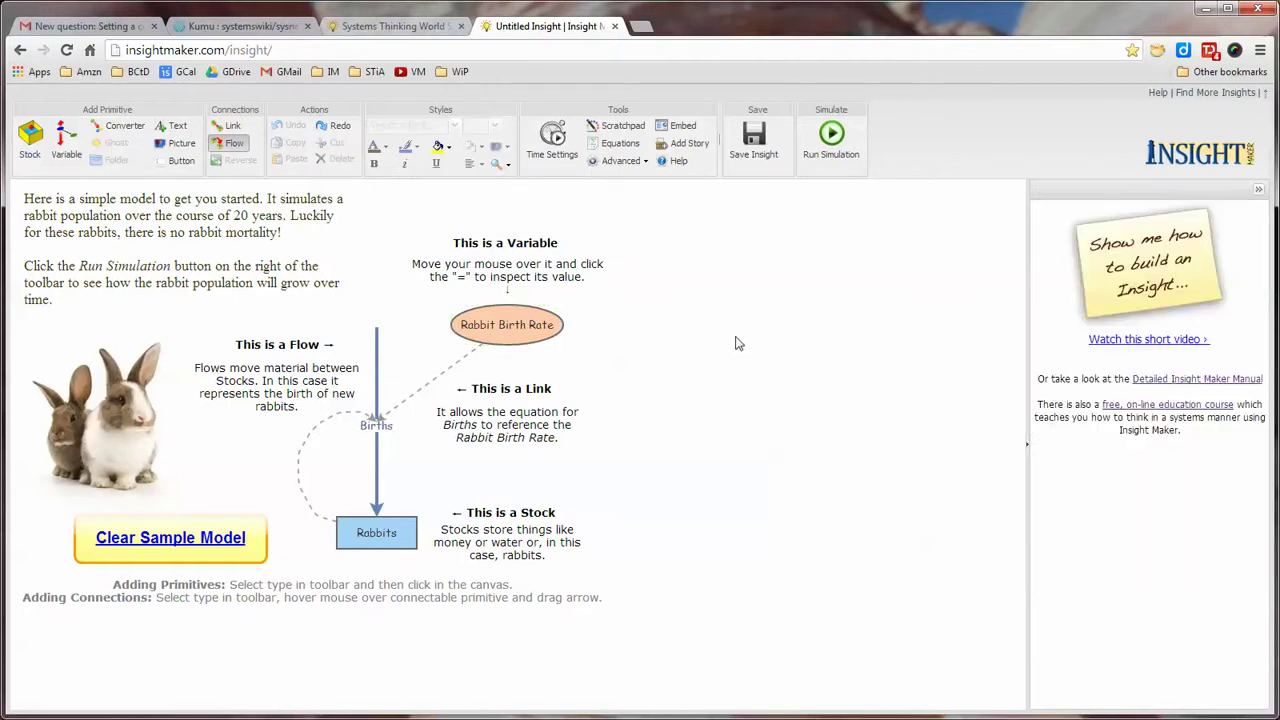
click(183, 147)
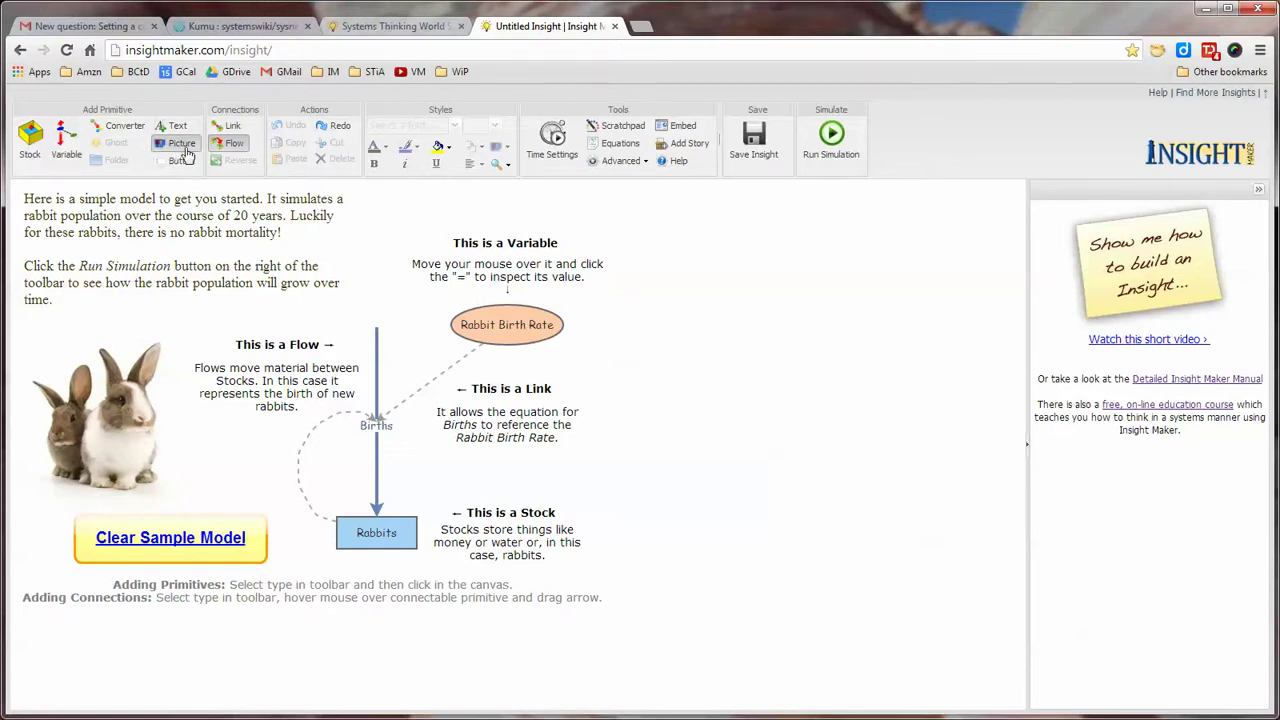
click(720, 273)
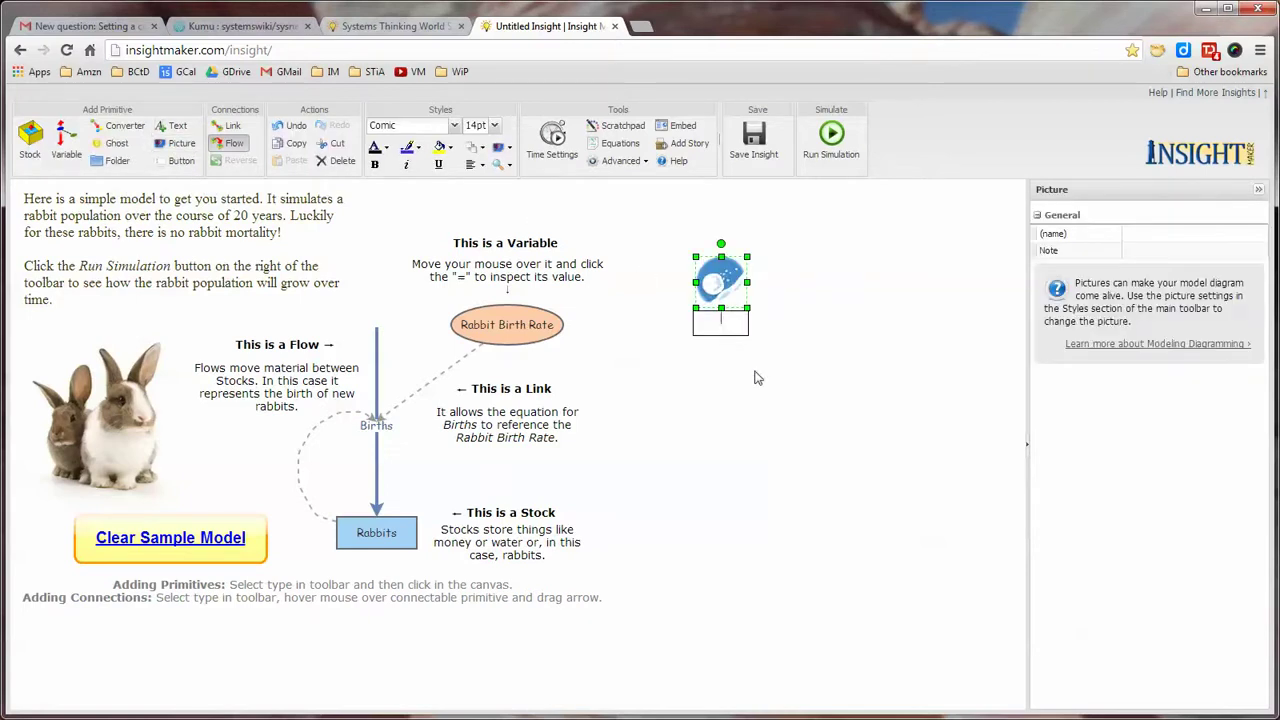
Step: Create a second picture beside the first one and delete it again
right_click(815, 292)
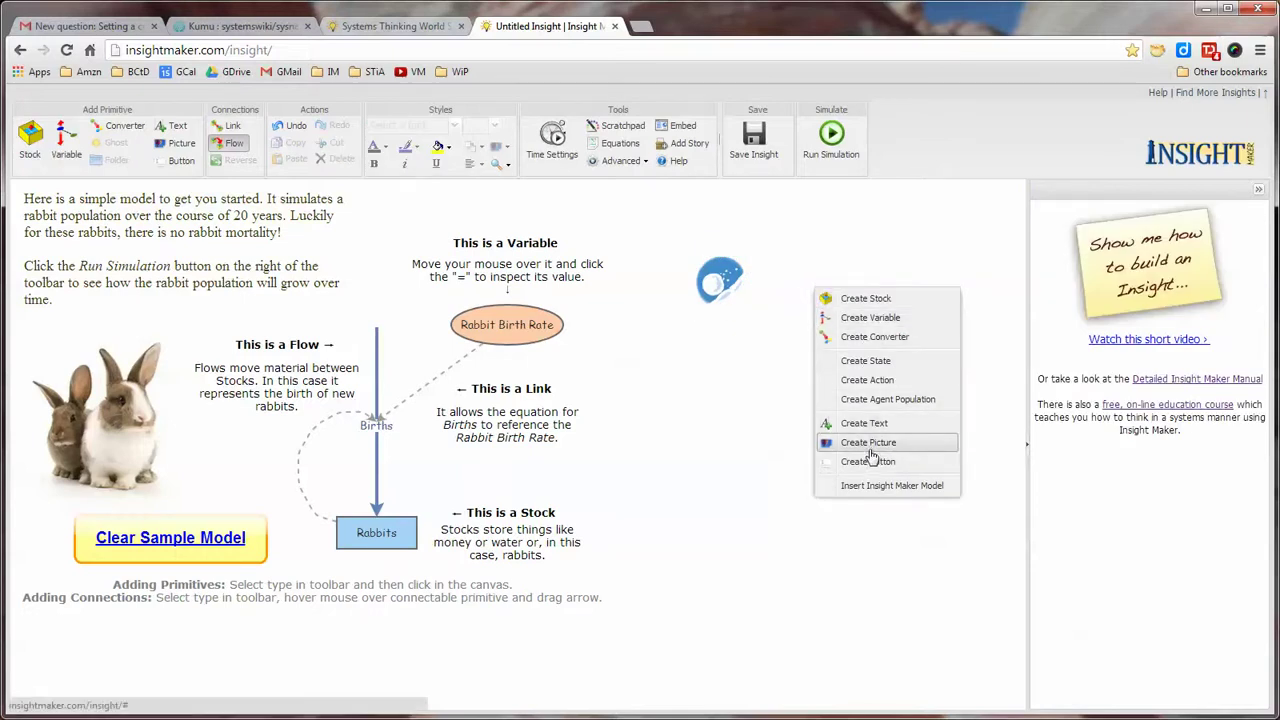
click(872, 442)
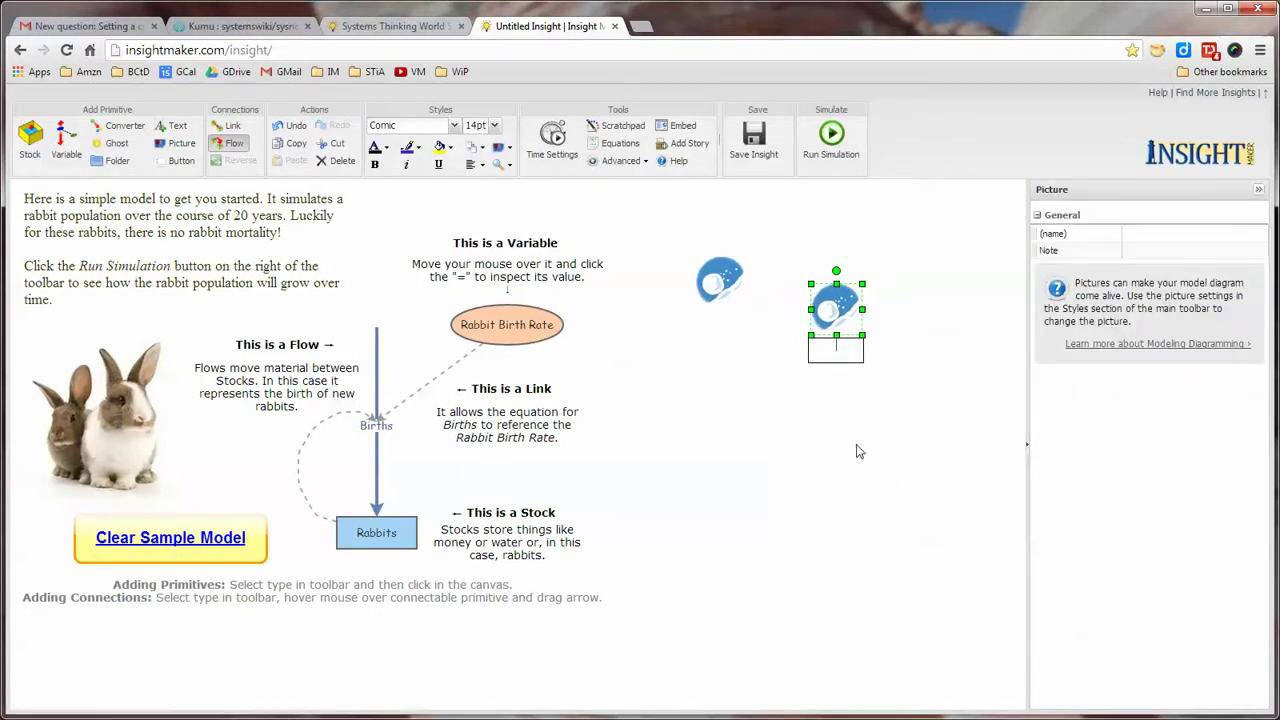
click(858, 444)
click(836, 310)
key(Delete)
Step: Change the remaining picture to the built-in blue information image
click(724, 283)
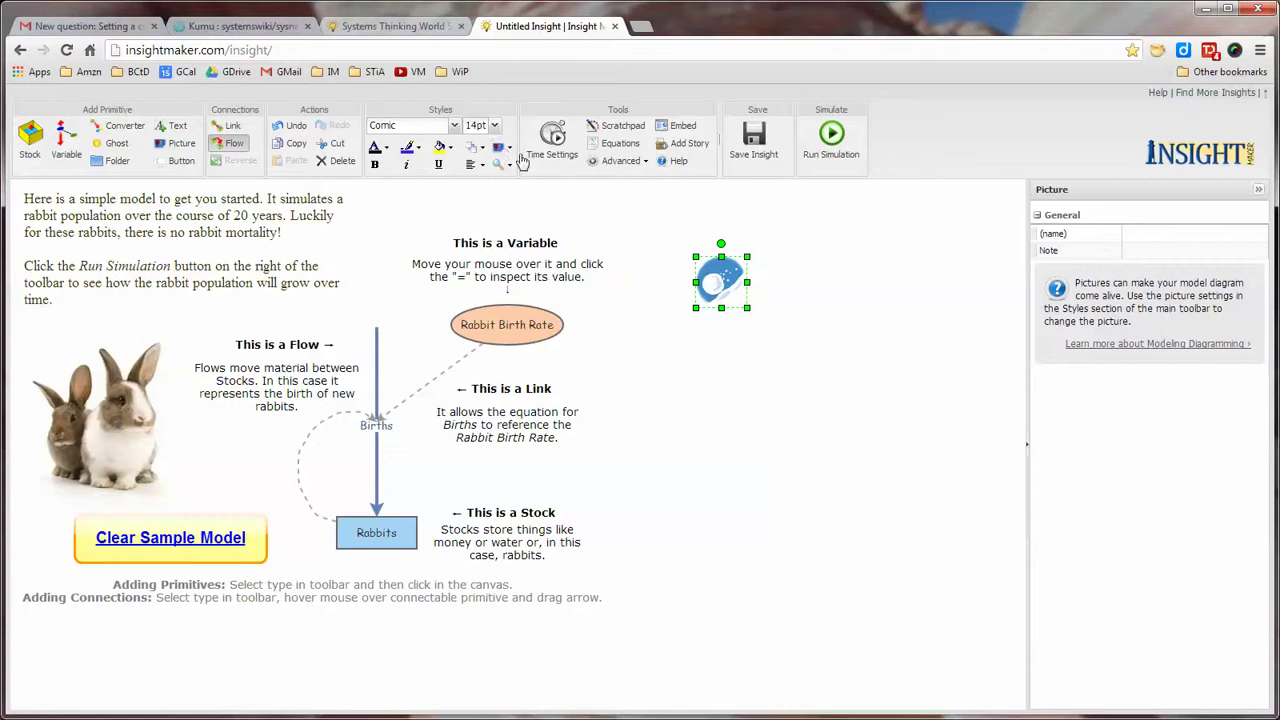
click(236, 146)
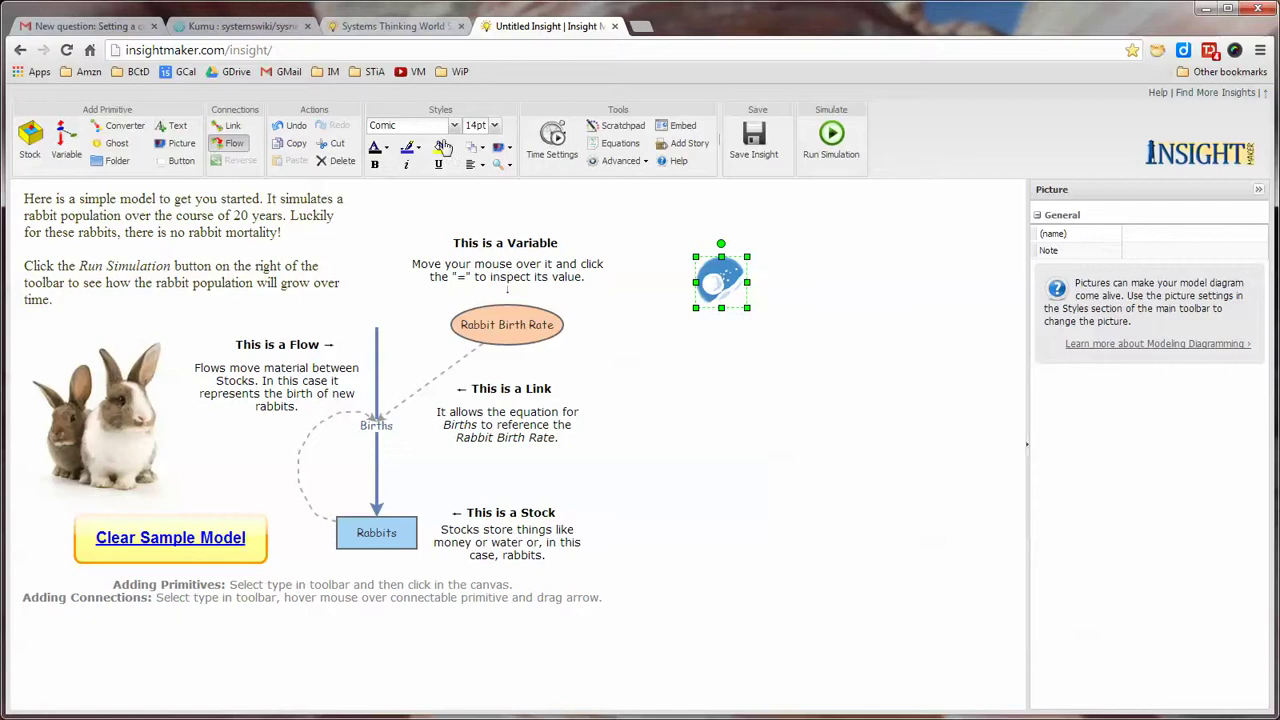
click(508, 148)
mouse_move(535, 215)
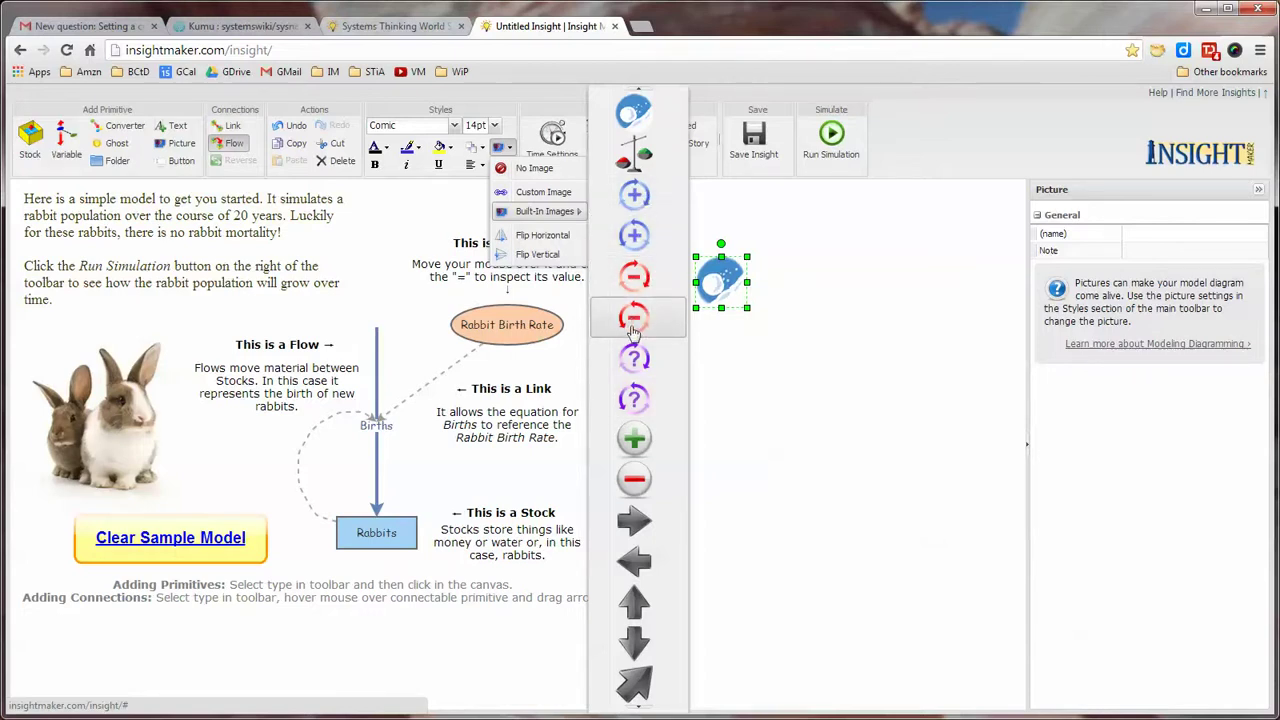
scroll(660, 572, down, 2)
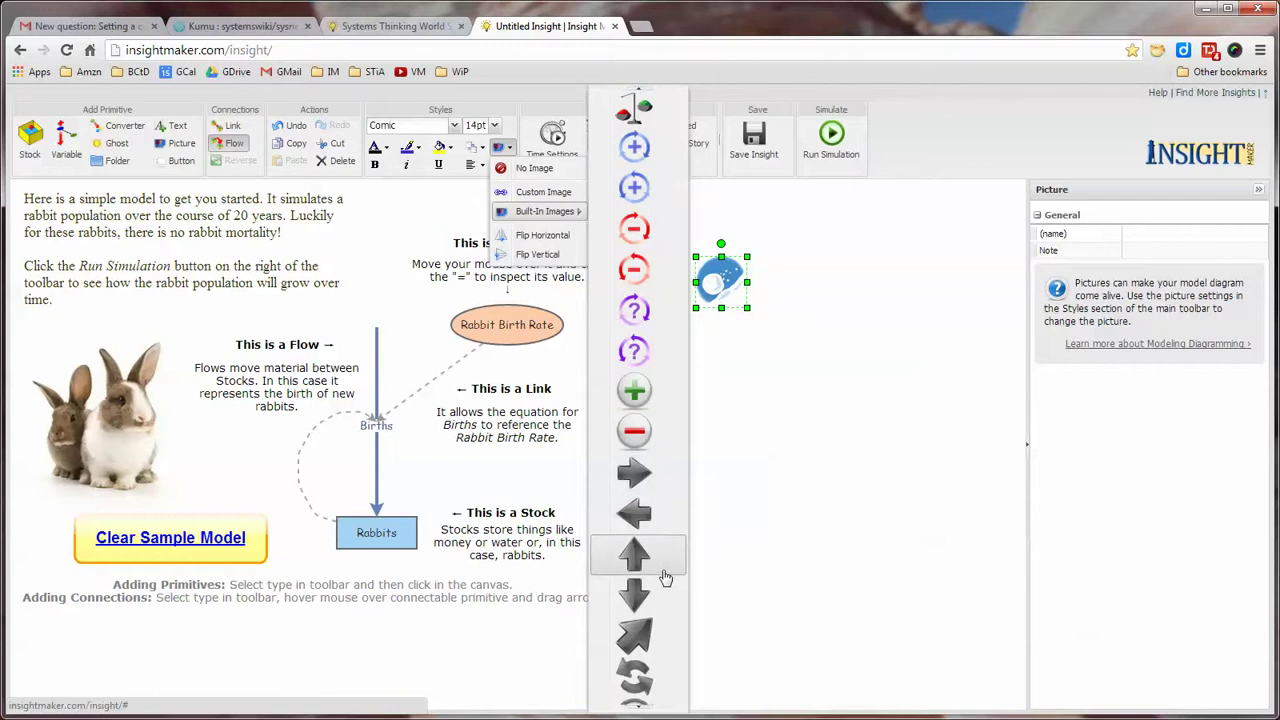
scroll(665, 578, down, 5)
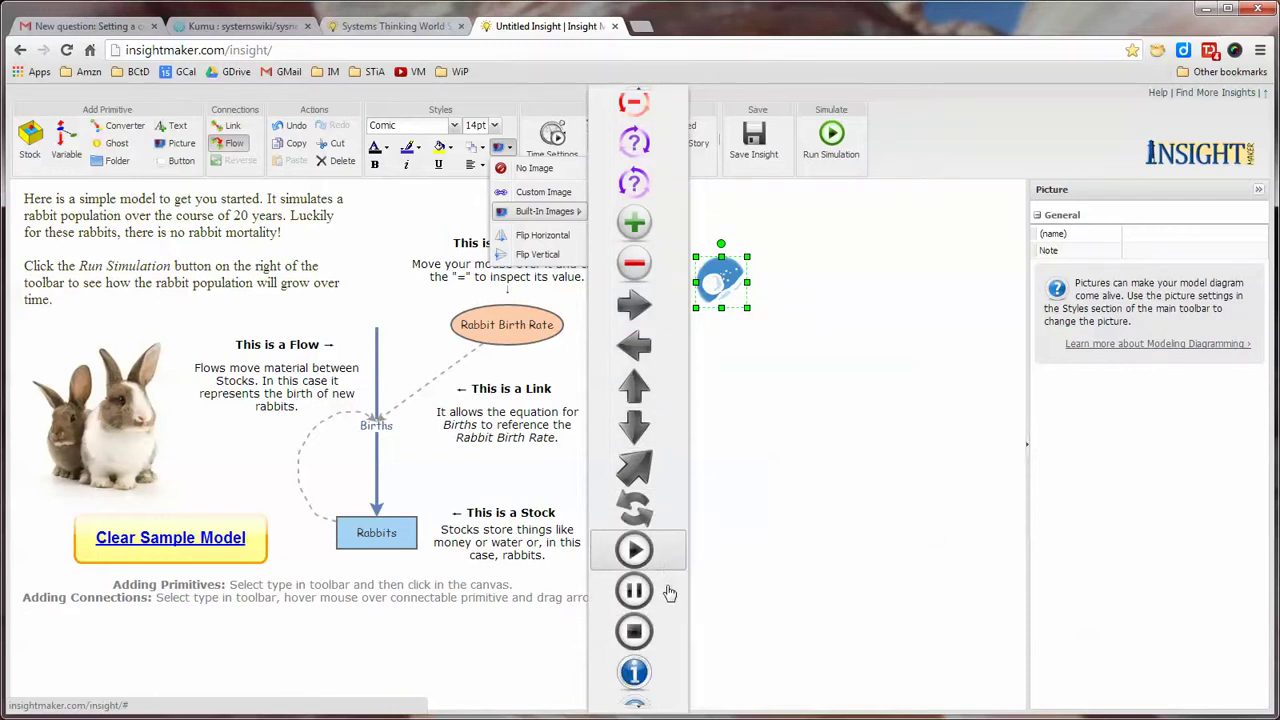
scroll(665, 594, down, 2)
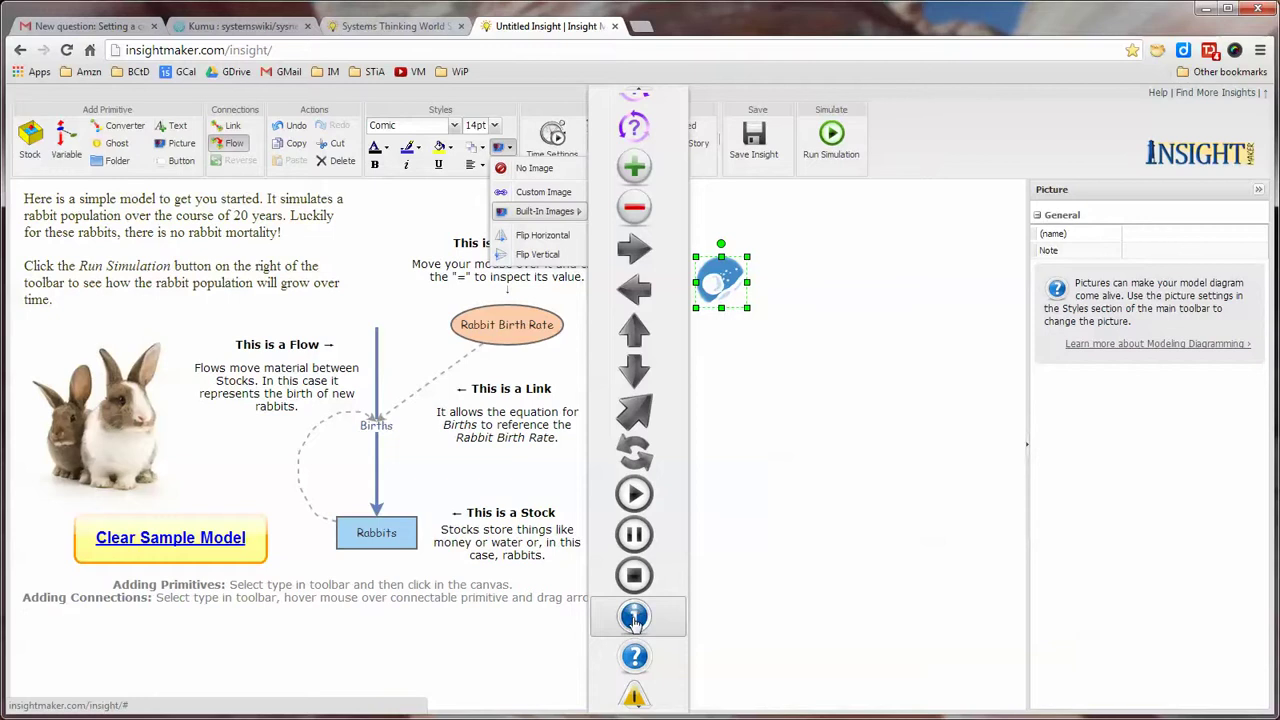
click(637, 632)
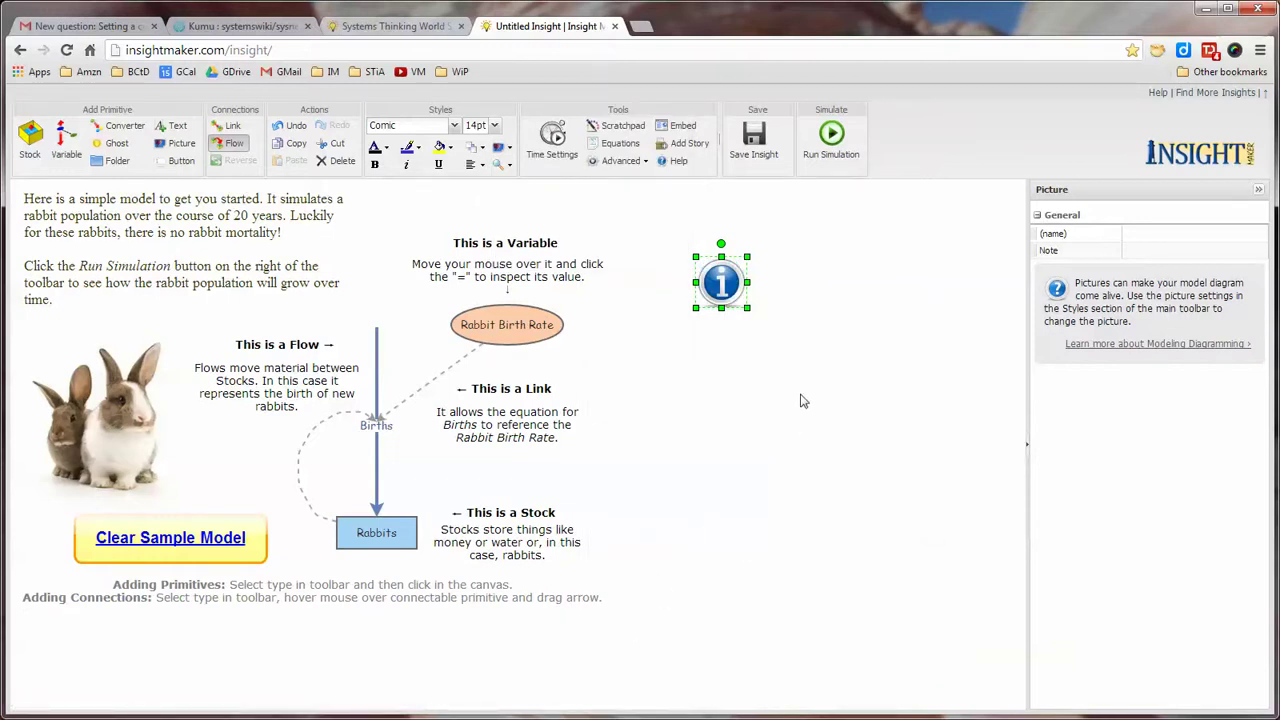
Step: Set the information picture's name to "name"
double_click(734, 323)
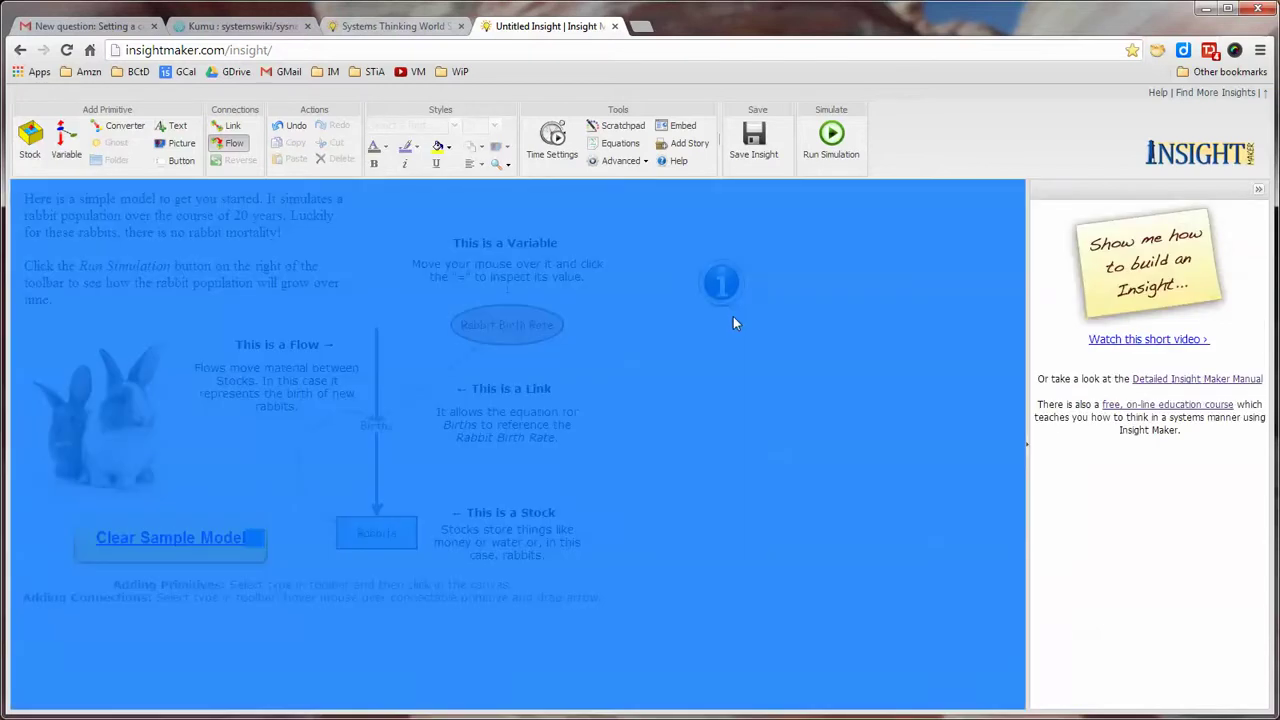
click(1245, 528)
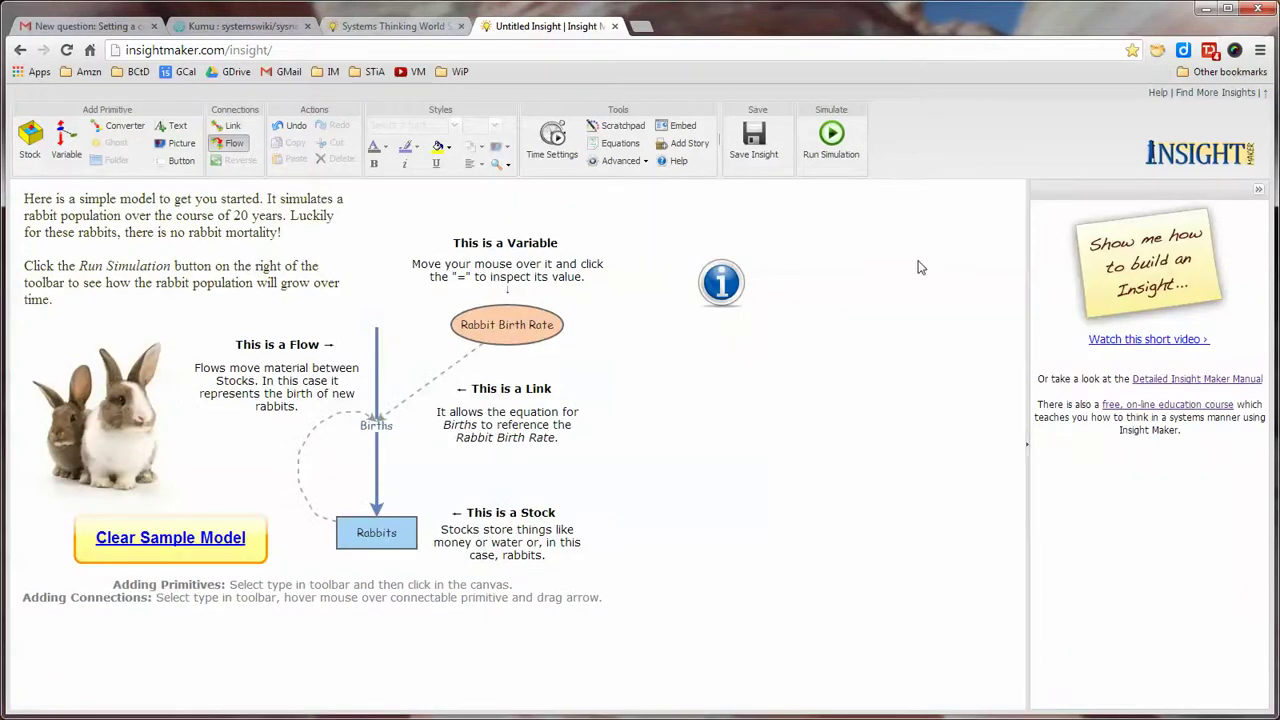
click(718, 292)
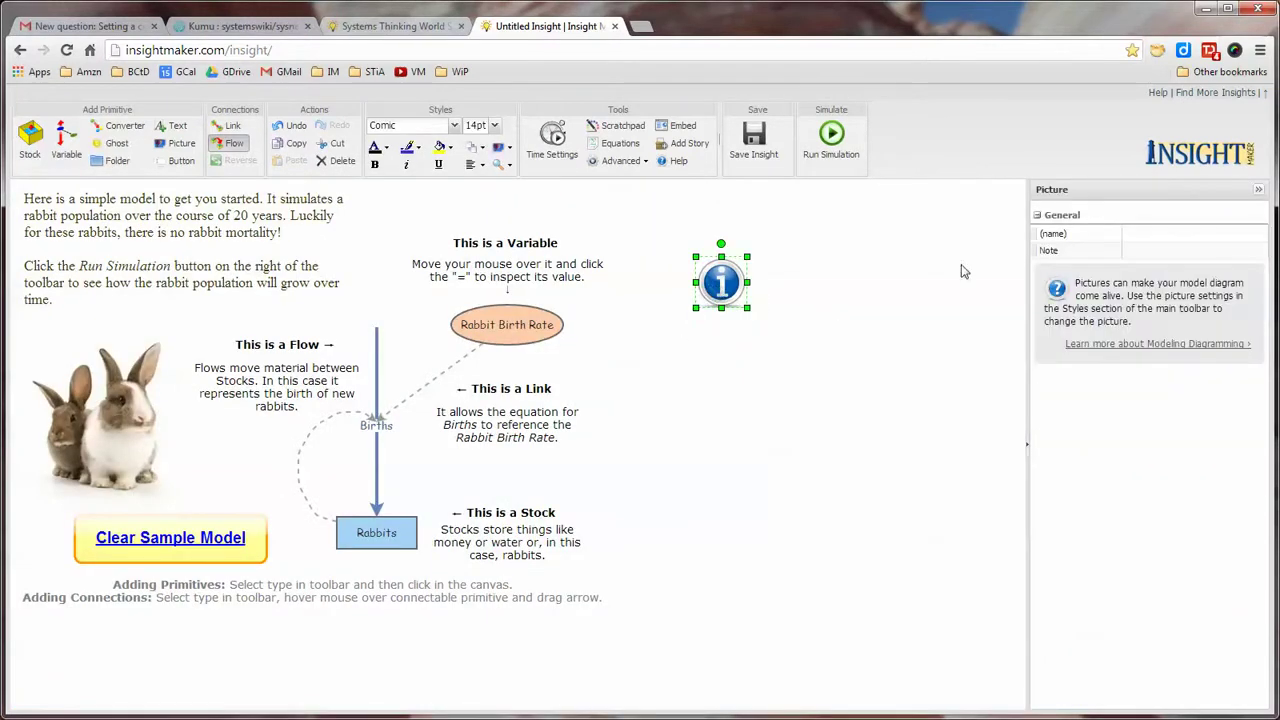
click(1164, 233)
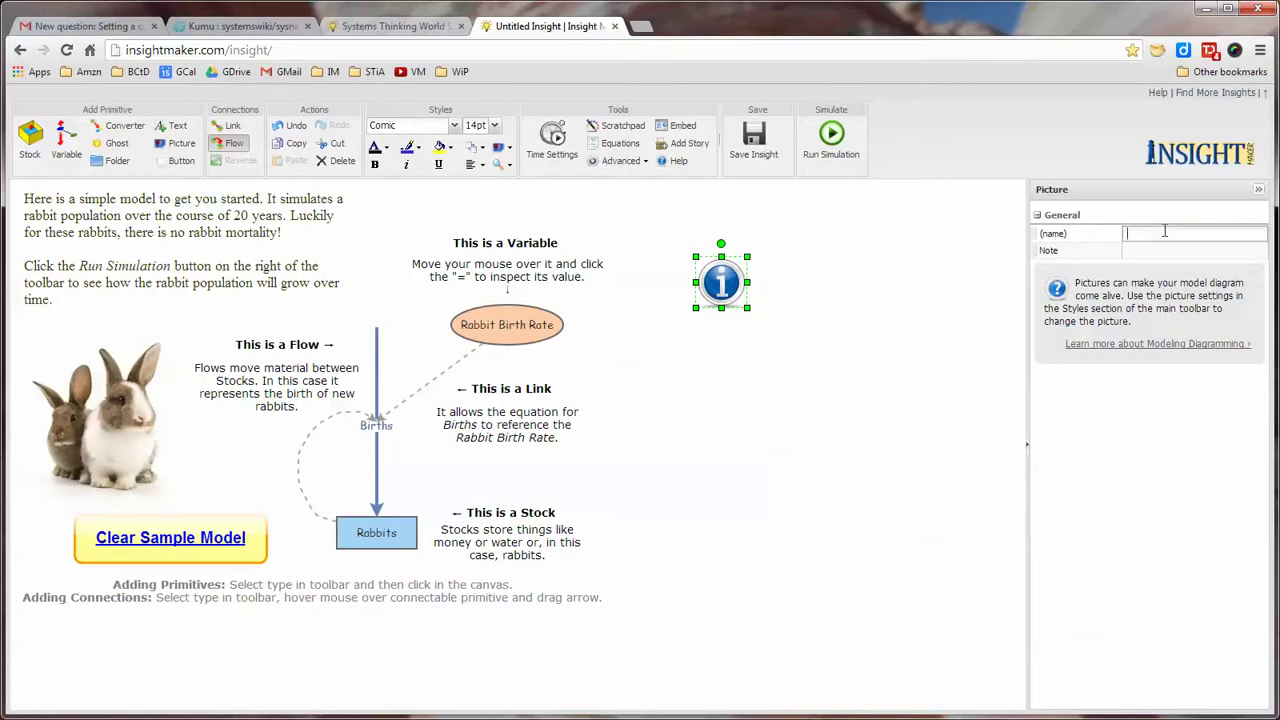
text(name)
click(878, 522)
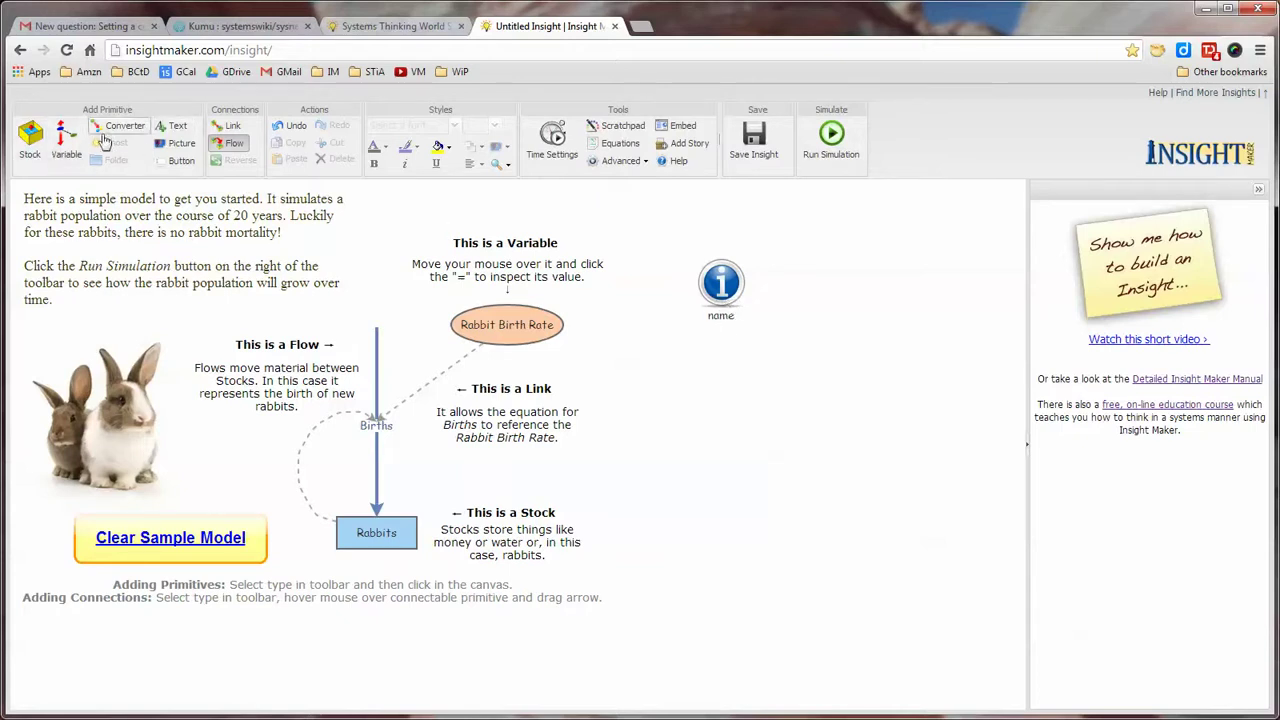
Step: Create a variable on the canvas to the right of the information picture, keeping its default name
right_click(849, 294)
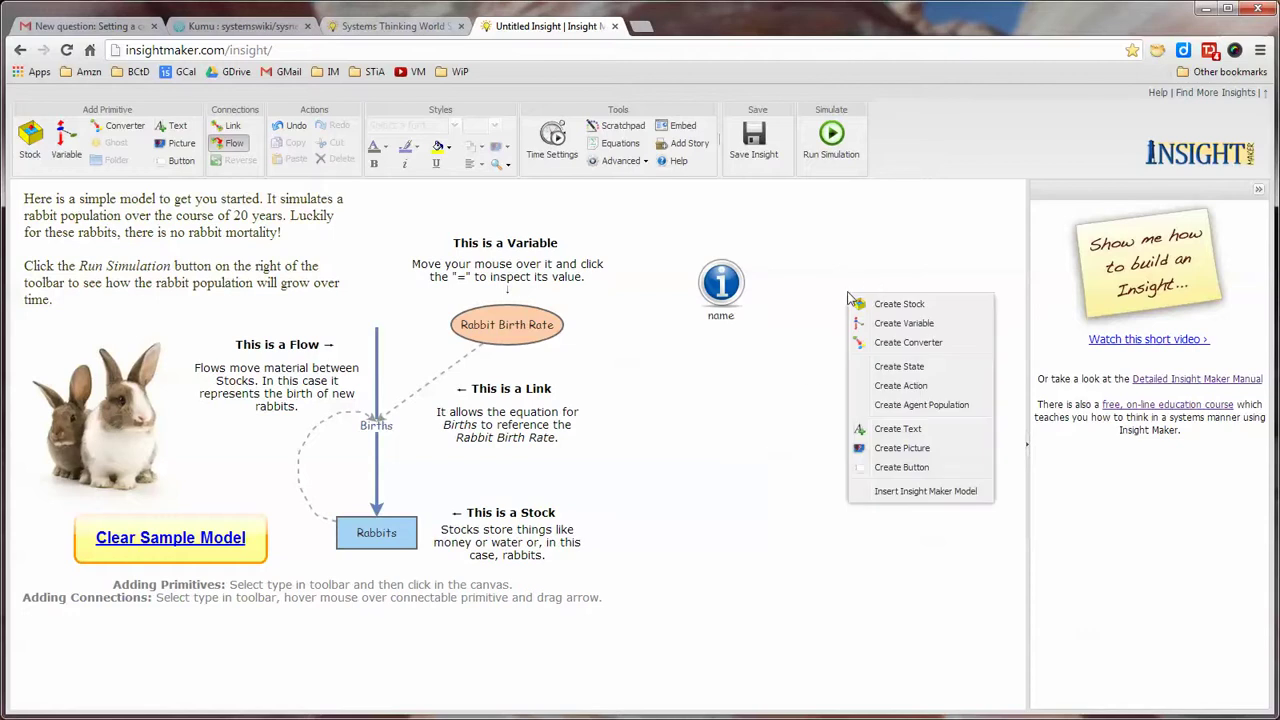
click(893, 323)
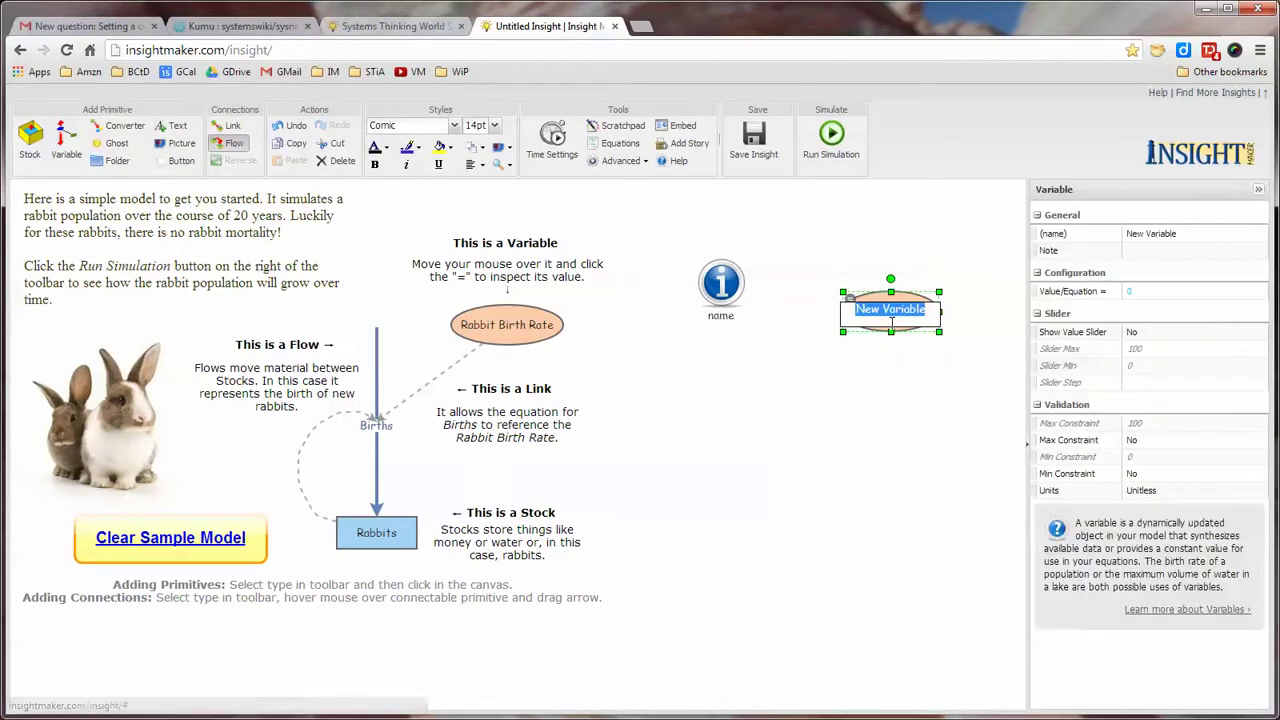
click(870, 235)
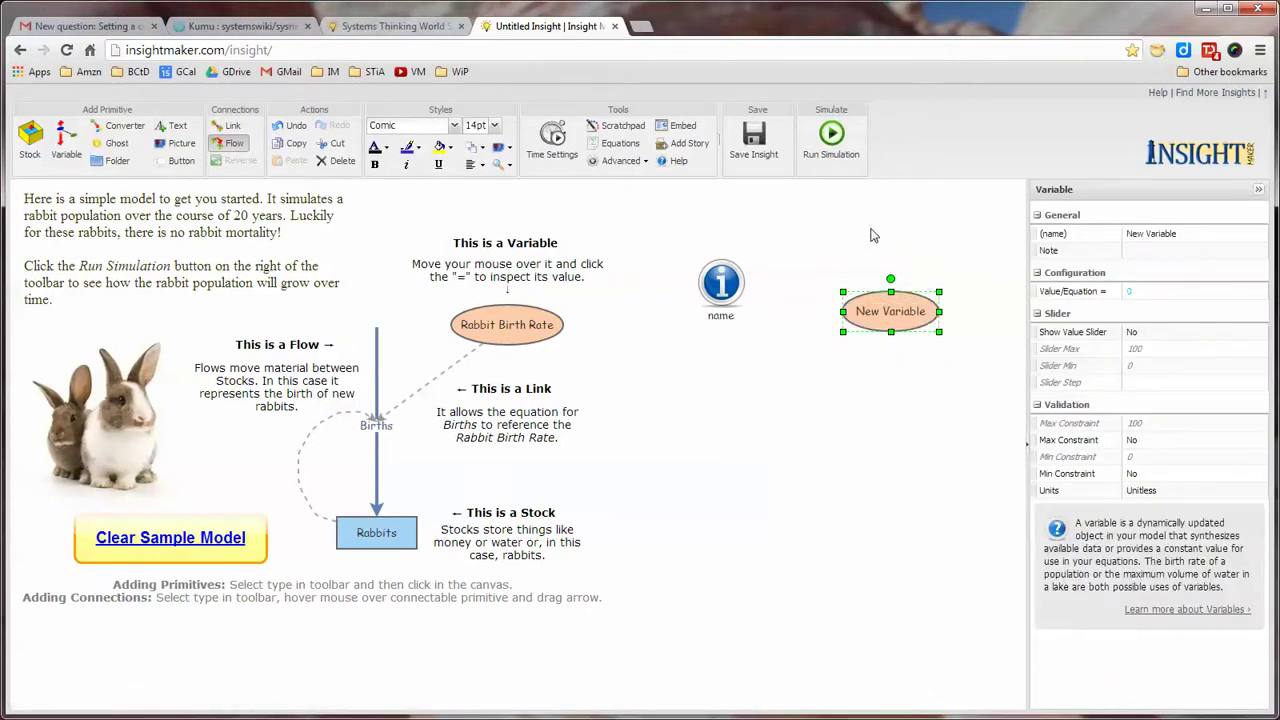
Step: Assign the built-in balance scale image to the new variable
click(876, 306)
click(500, 148)
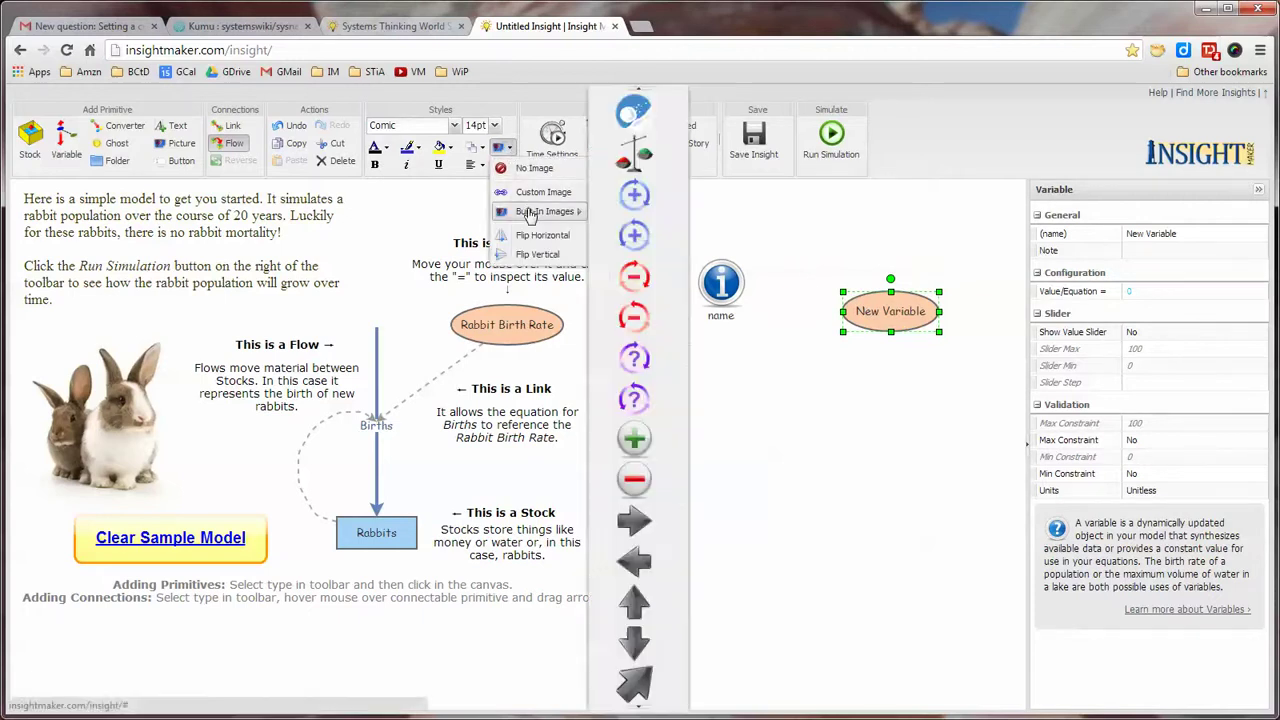
click(643, 155)
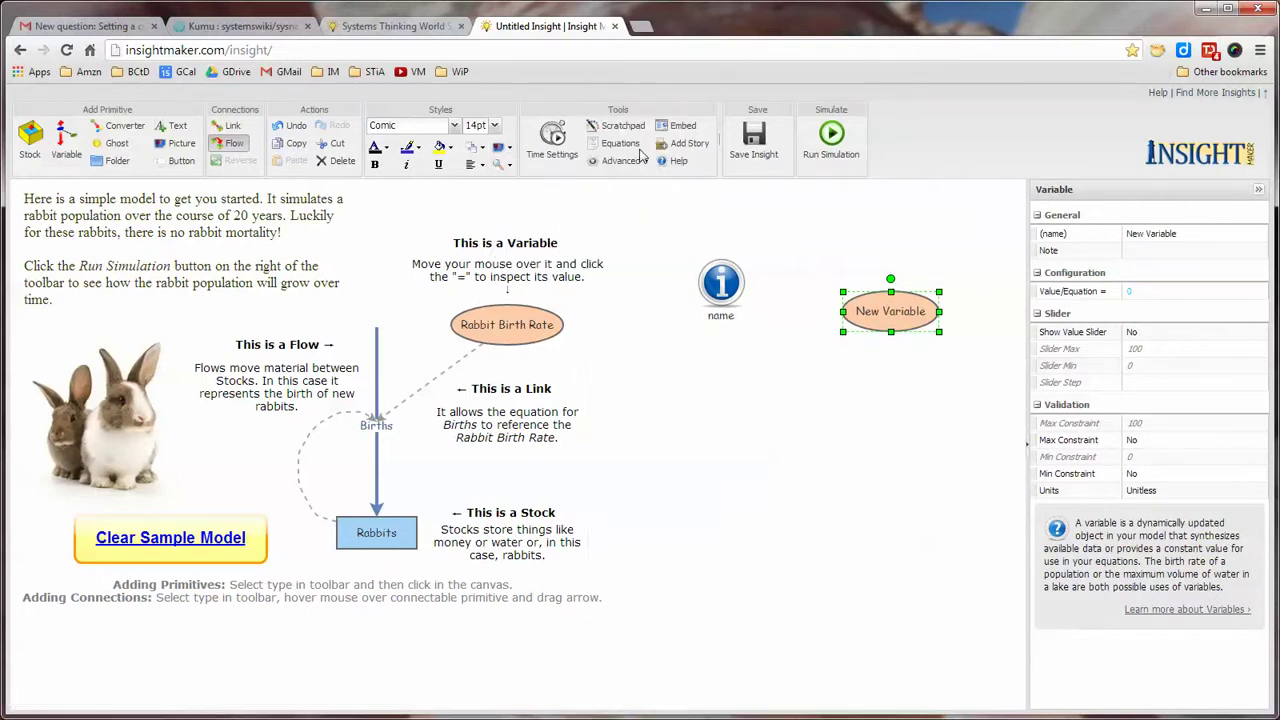
click(505, 149)
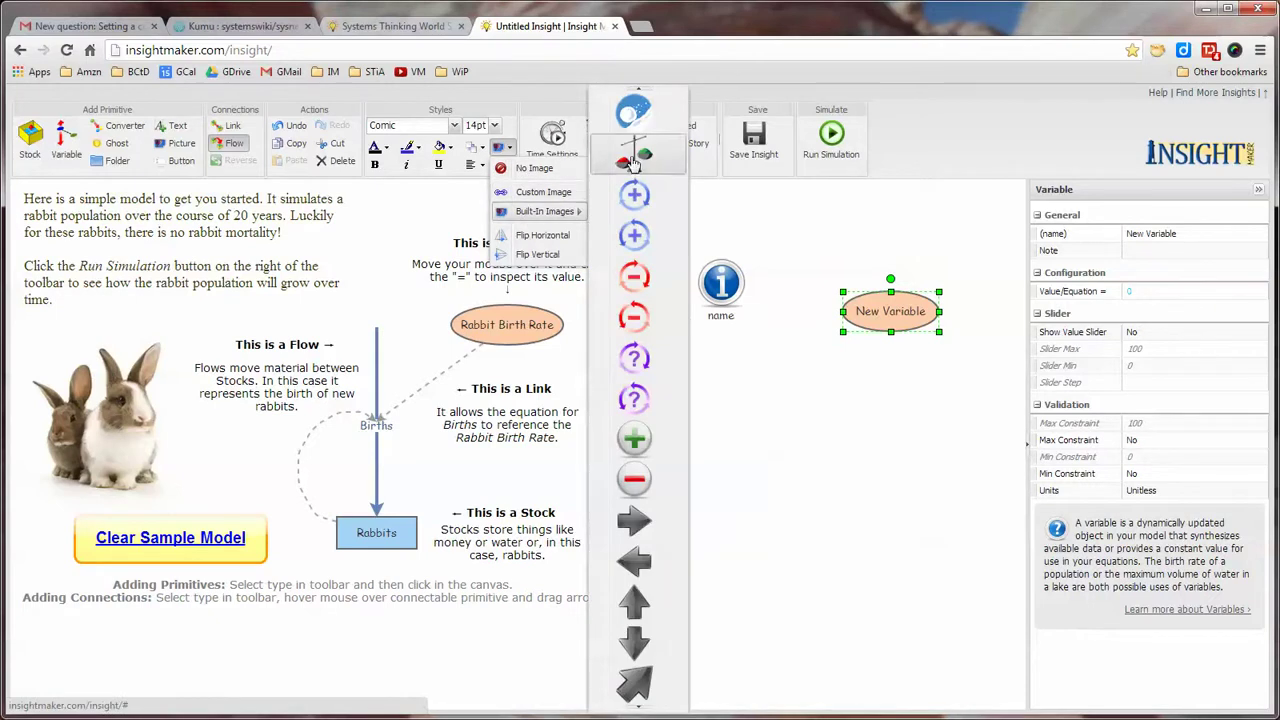
click(632, 163)
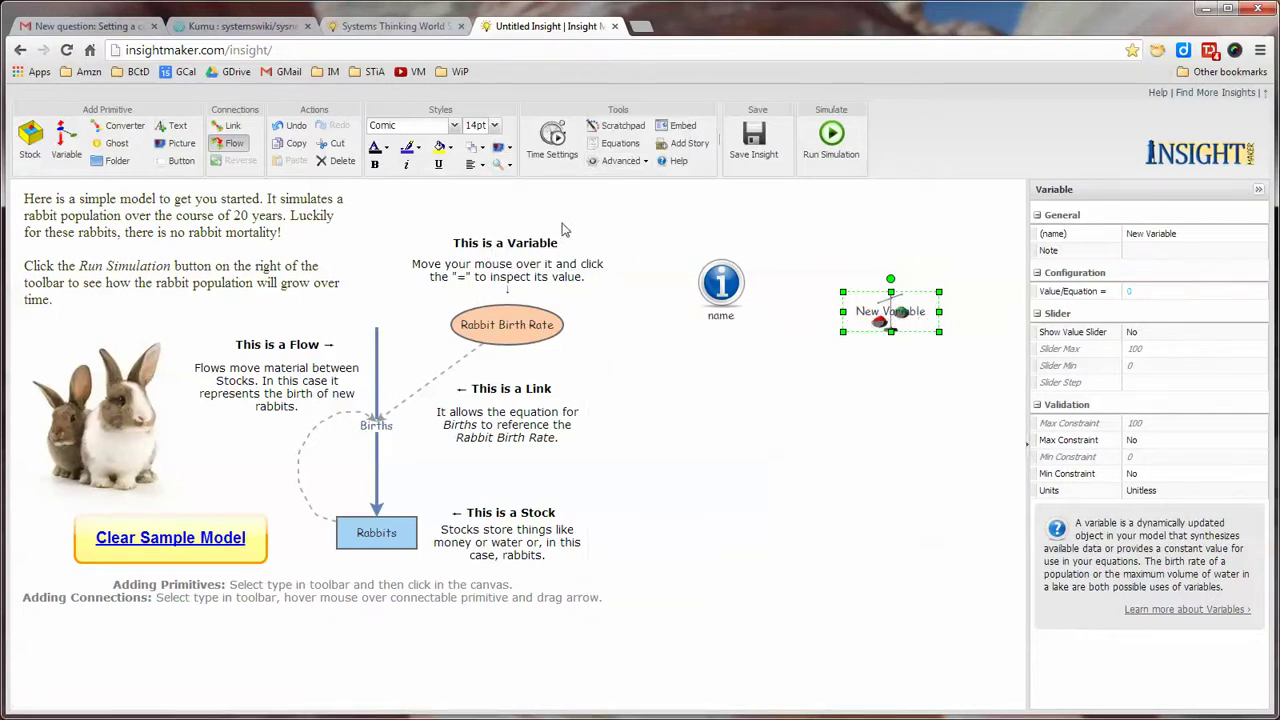
Step: Position the new variable's label at the bottom, below its balance scale image
click(476, 165)
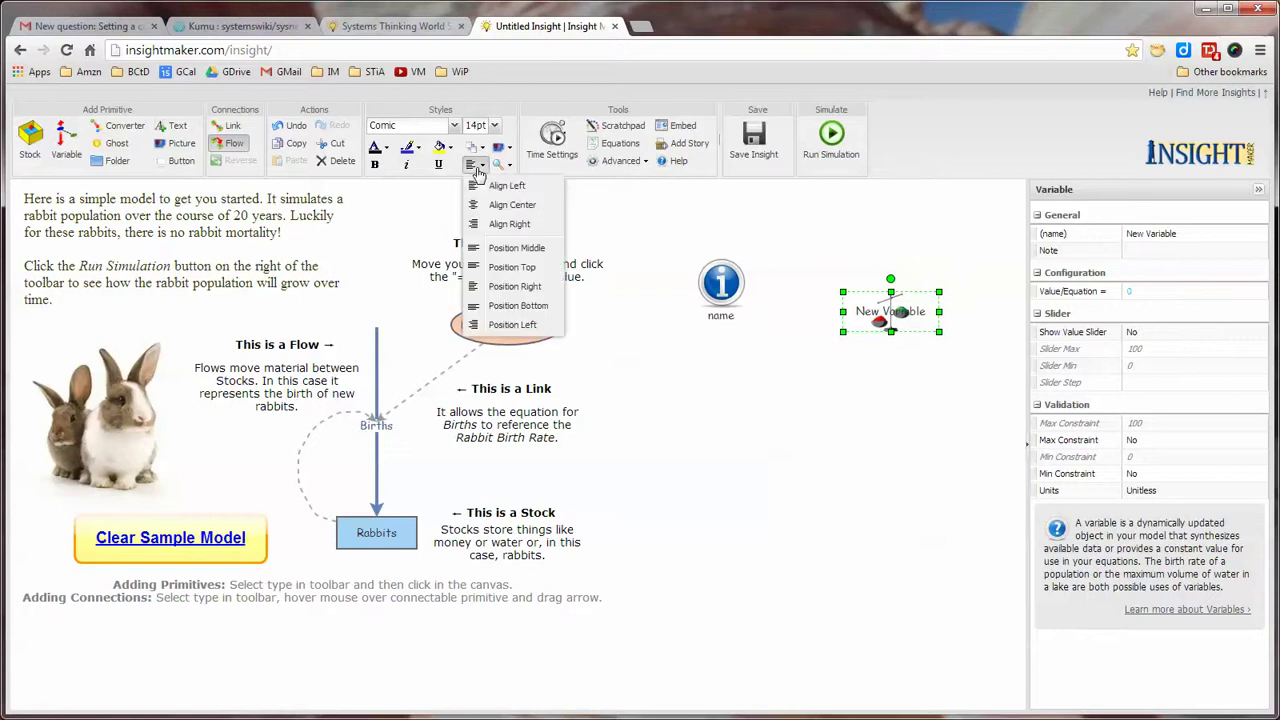
click(515, 307)
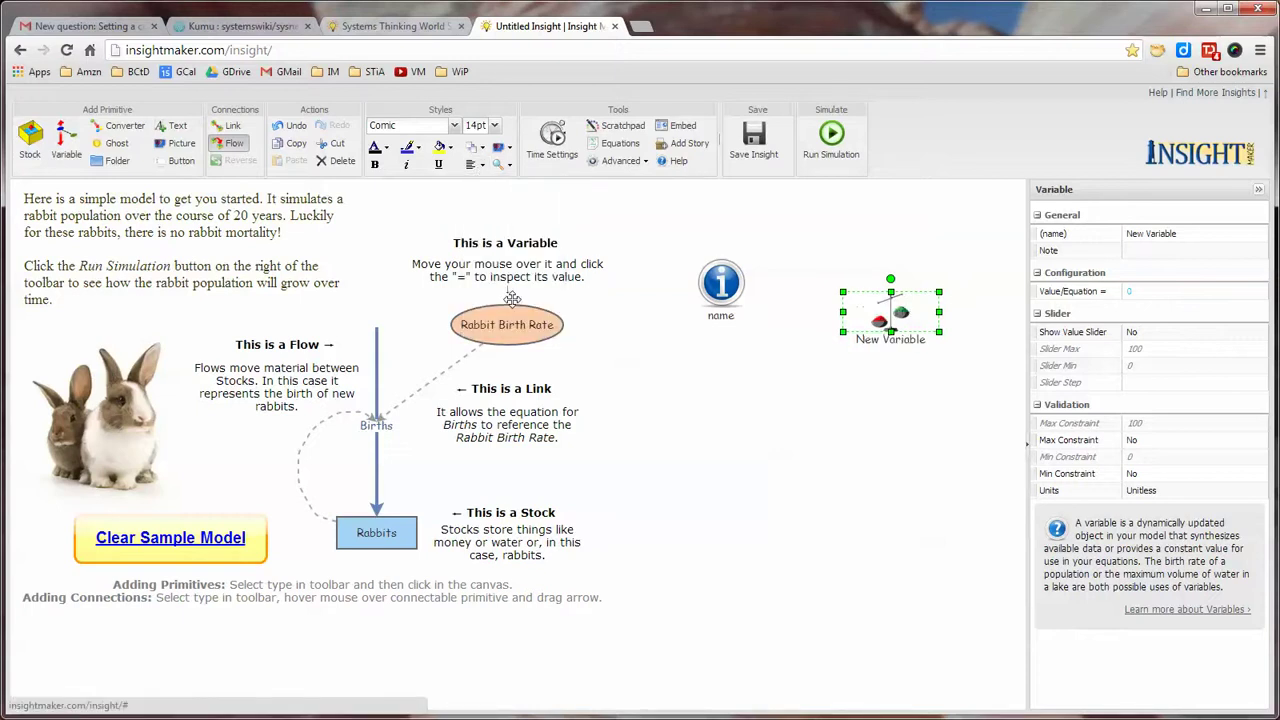
click(955, 486)
Step: Group the information picture and the balance scale variable into a new folder
mouse_move(893, 312)
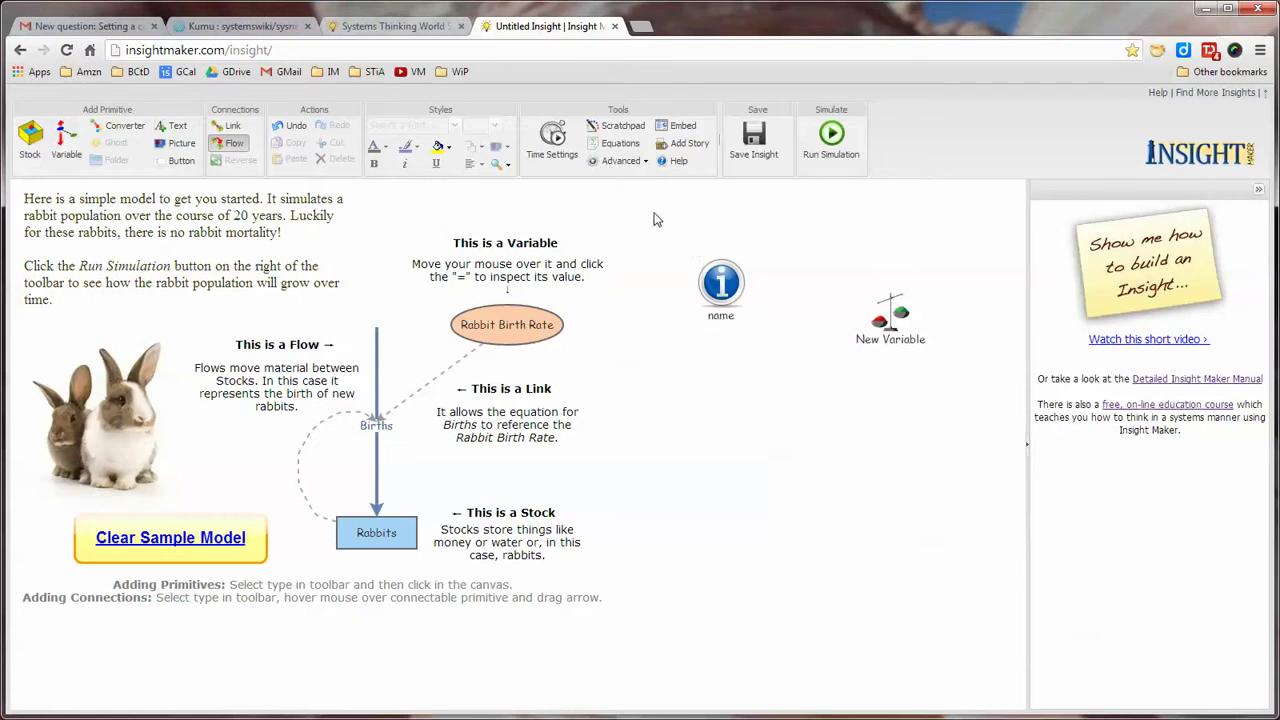
drag(653, 209, 997, 449)
click(117, 161)
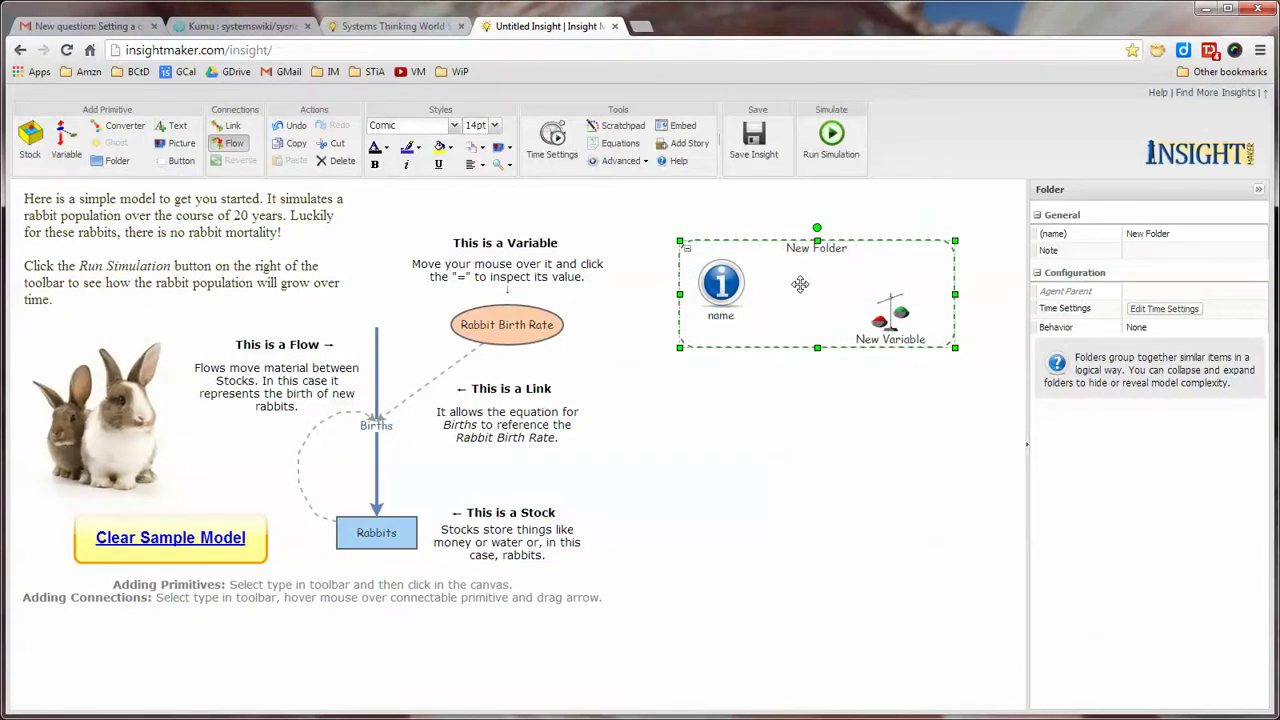
Step: Assign the built-in green plus image to the new folder
click(507, 149)
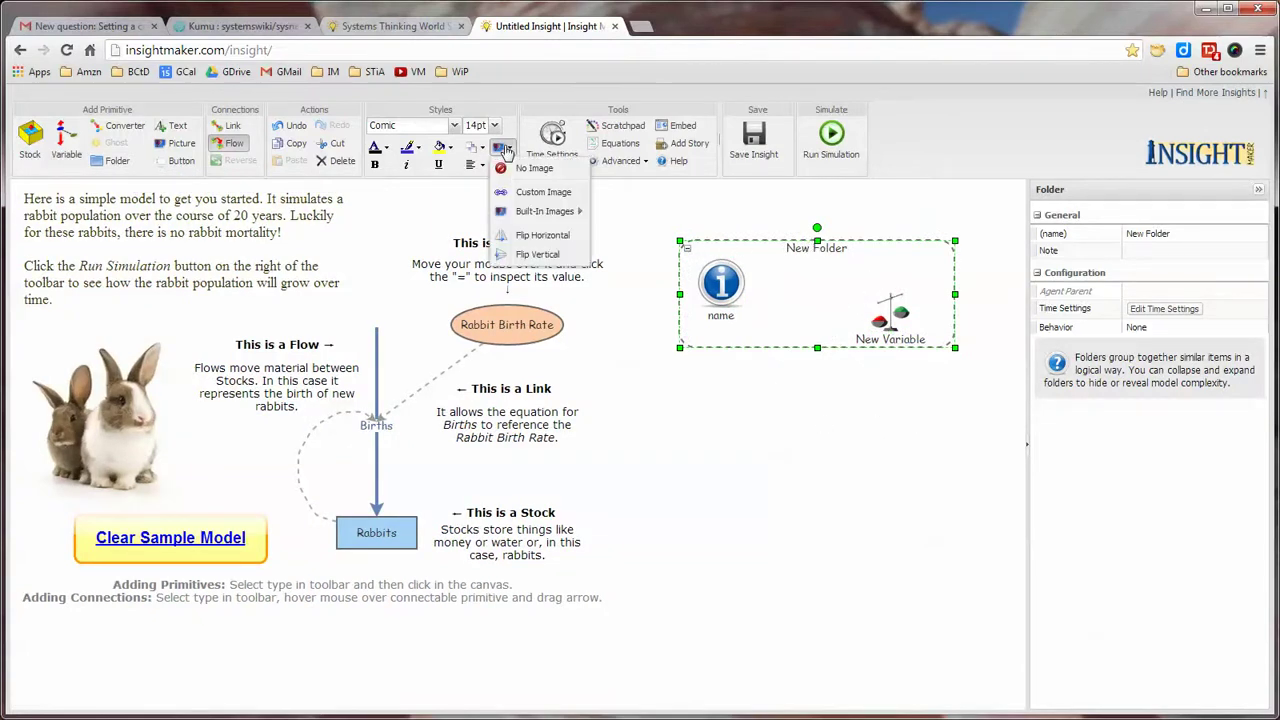
mouse_move(518, 211)
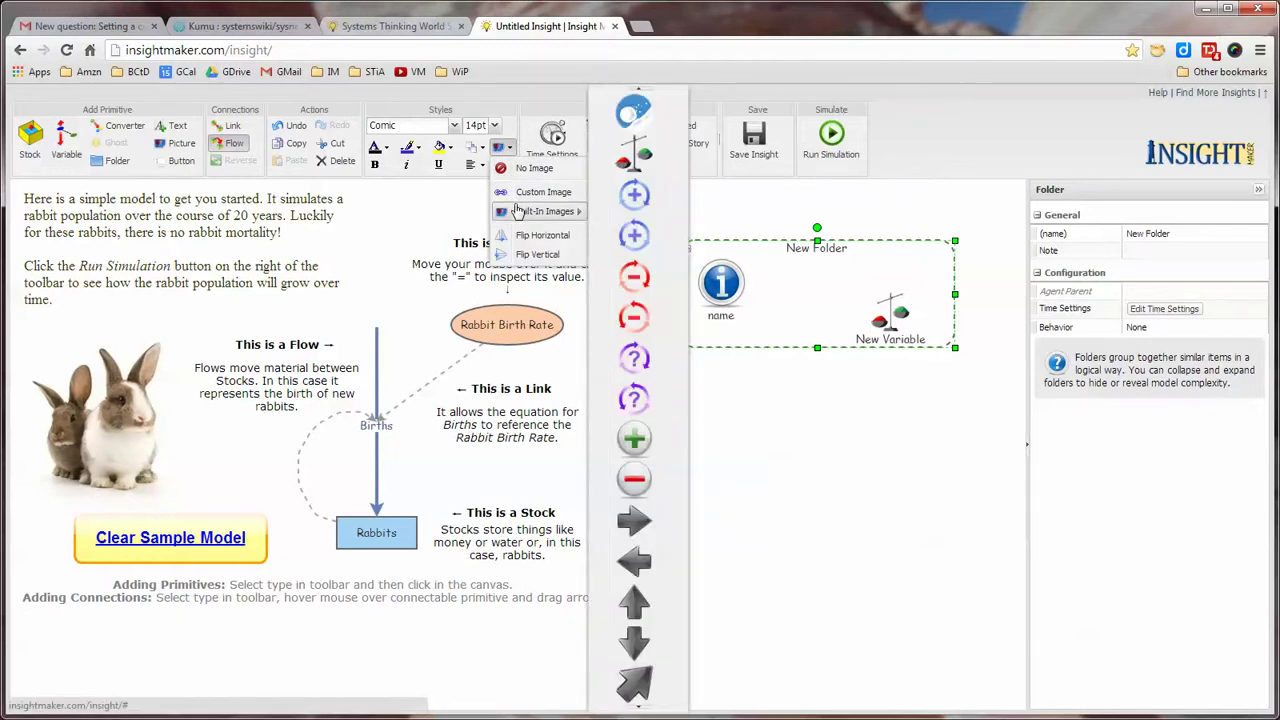
click(644, 443)
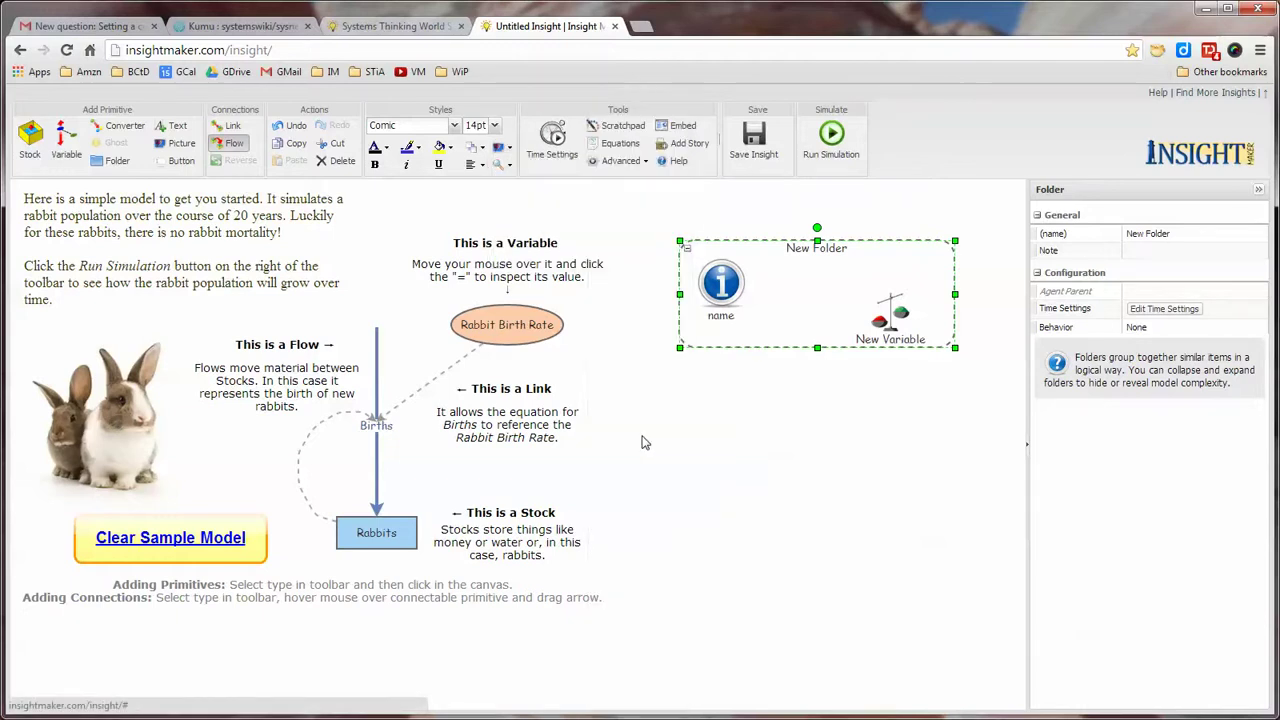
Step: Enlarge the folder's collapsed shape to about the size of the open folder, and expand the folder again
click(686, 250)
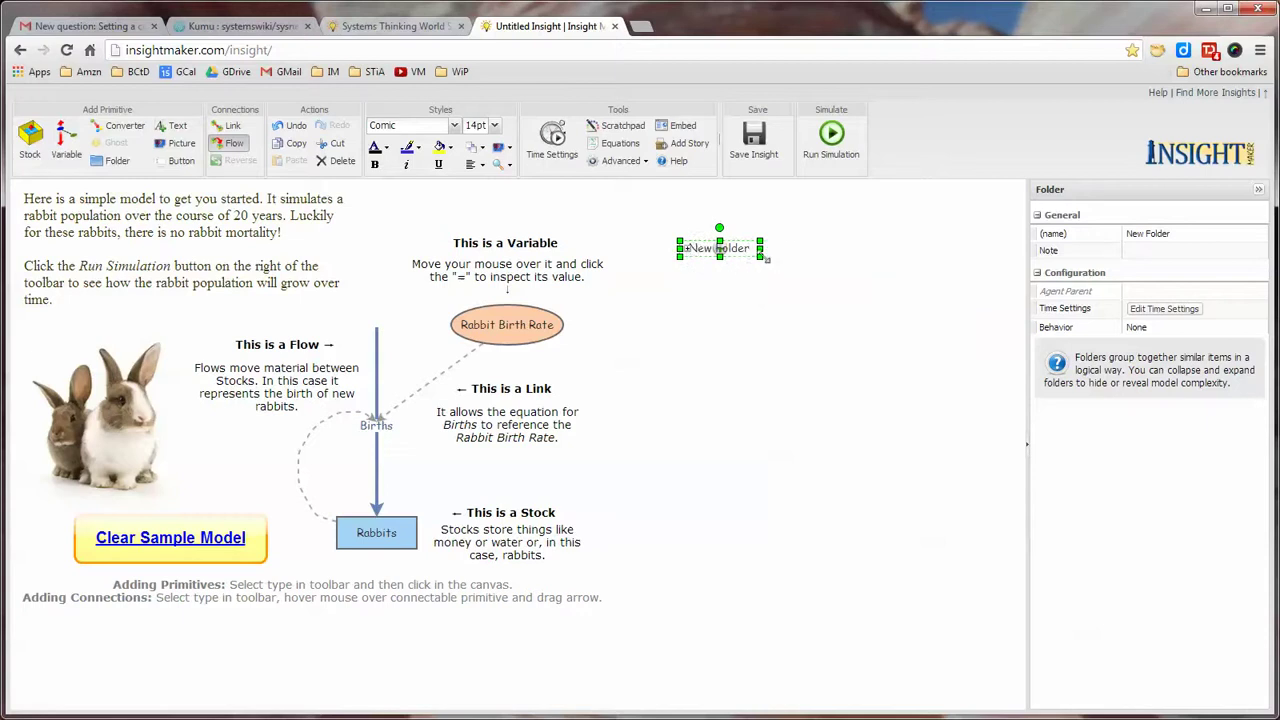
drag(760, 256, 938, 362)
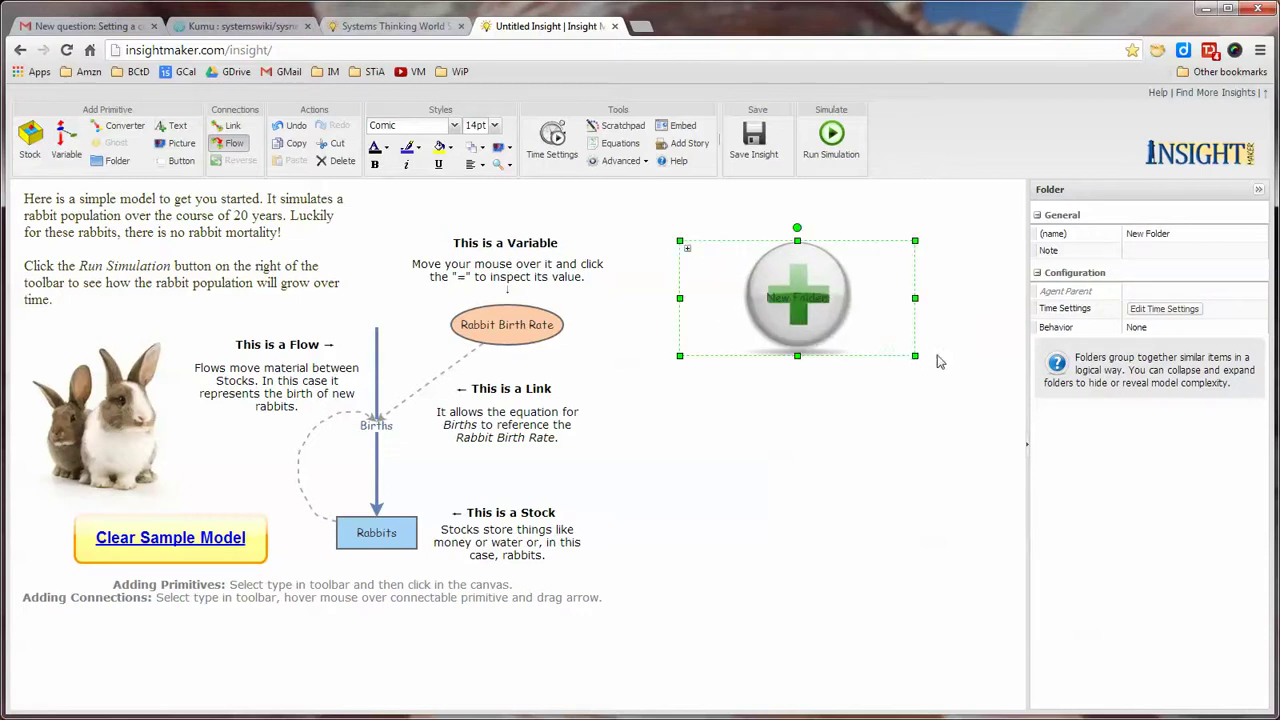
click(689, 254)
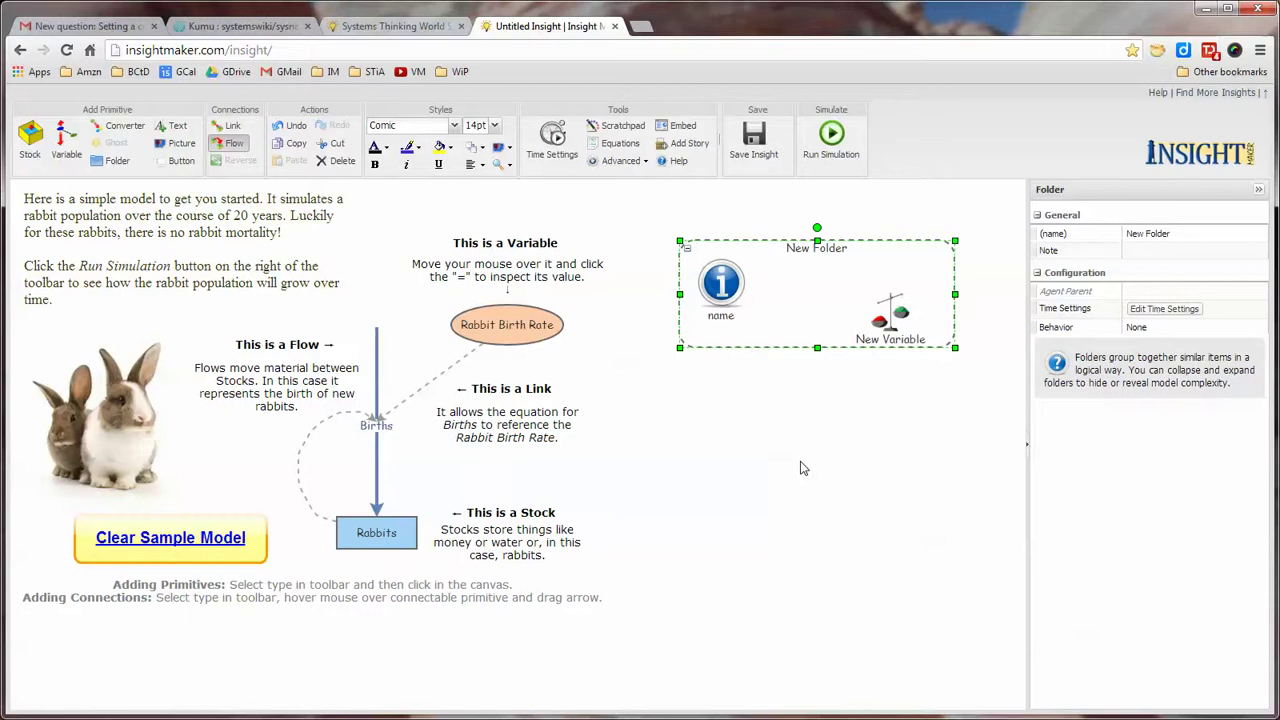
Step: Create a new picture below the folder and label it "text"
right_click(773, 409)
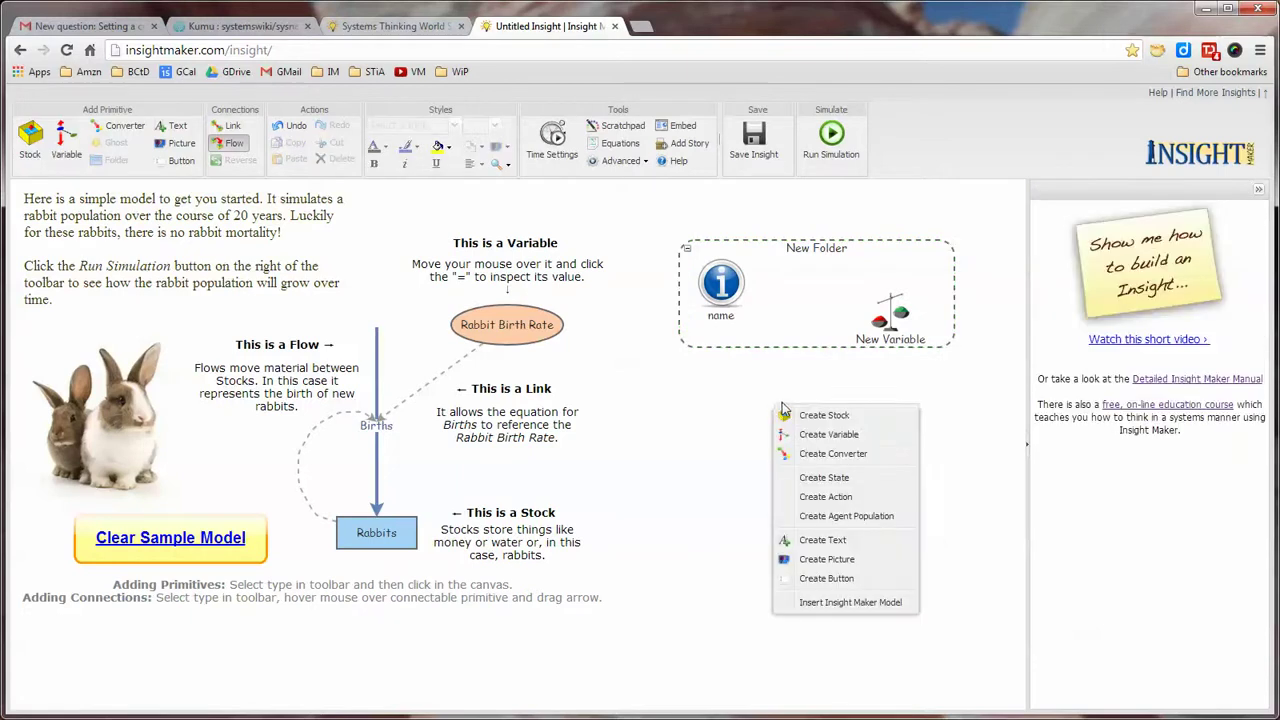
click(832, 559)
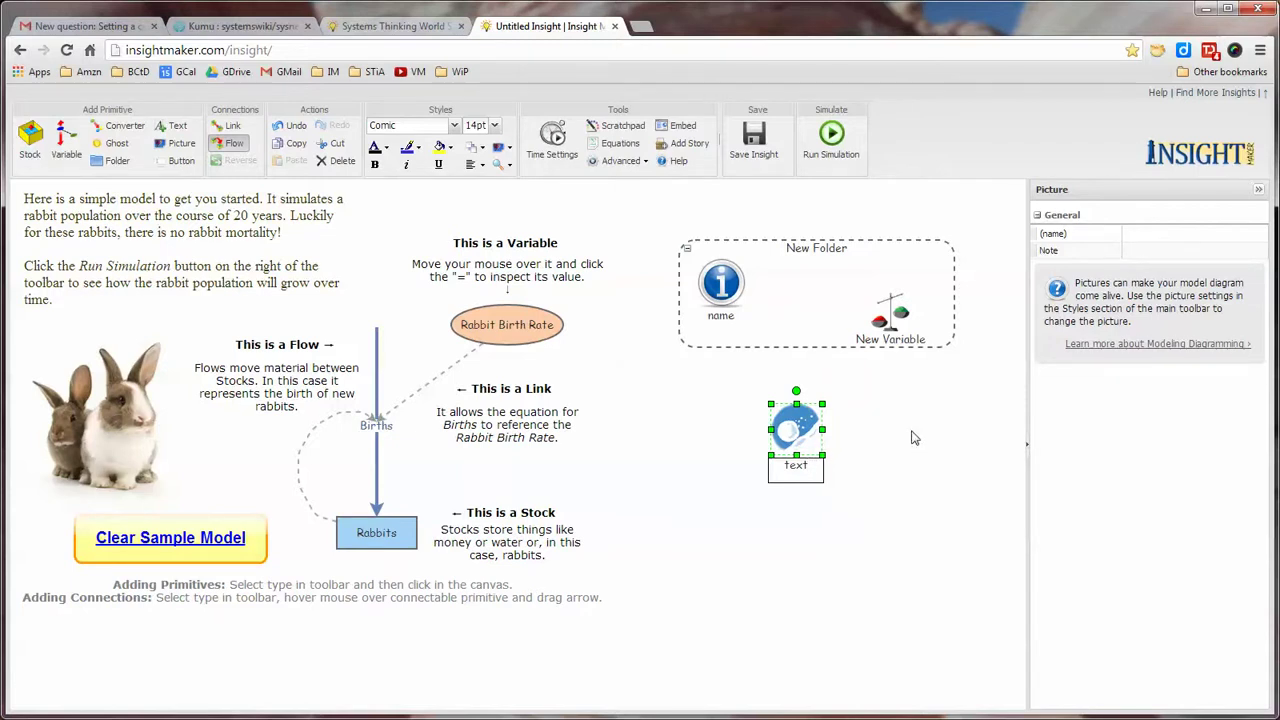
Step: Search Google in a new browser tab for "bank" and show the image results
click(641, 26)
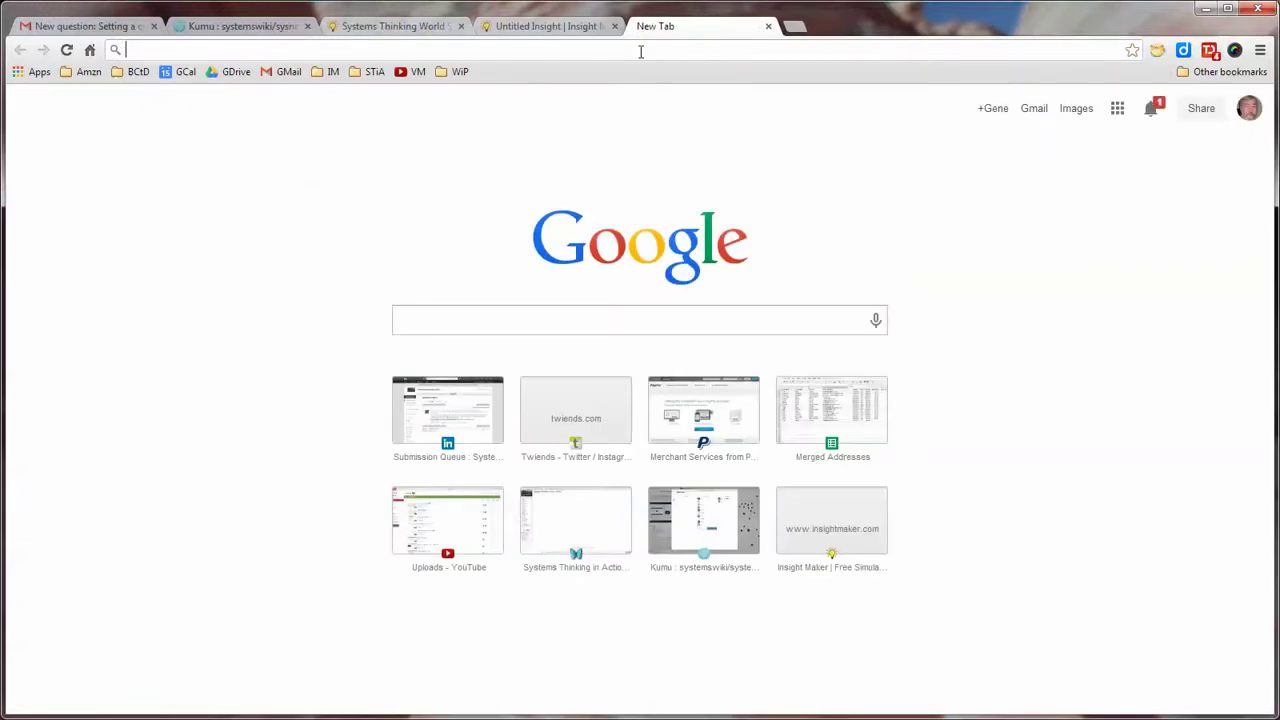
text(bank)
key(Return)
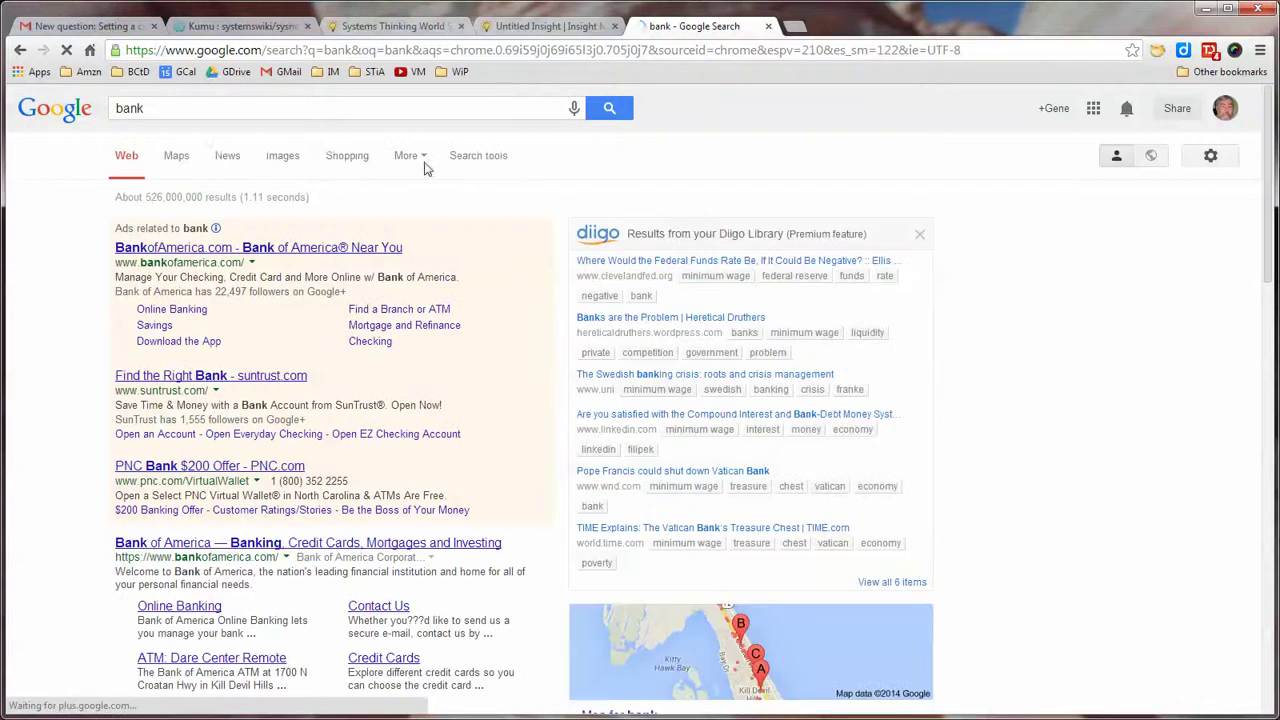
click(282, 160)
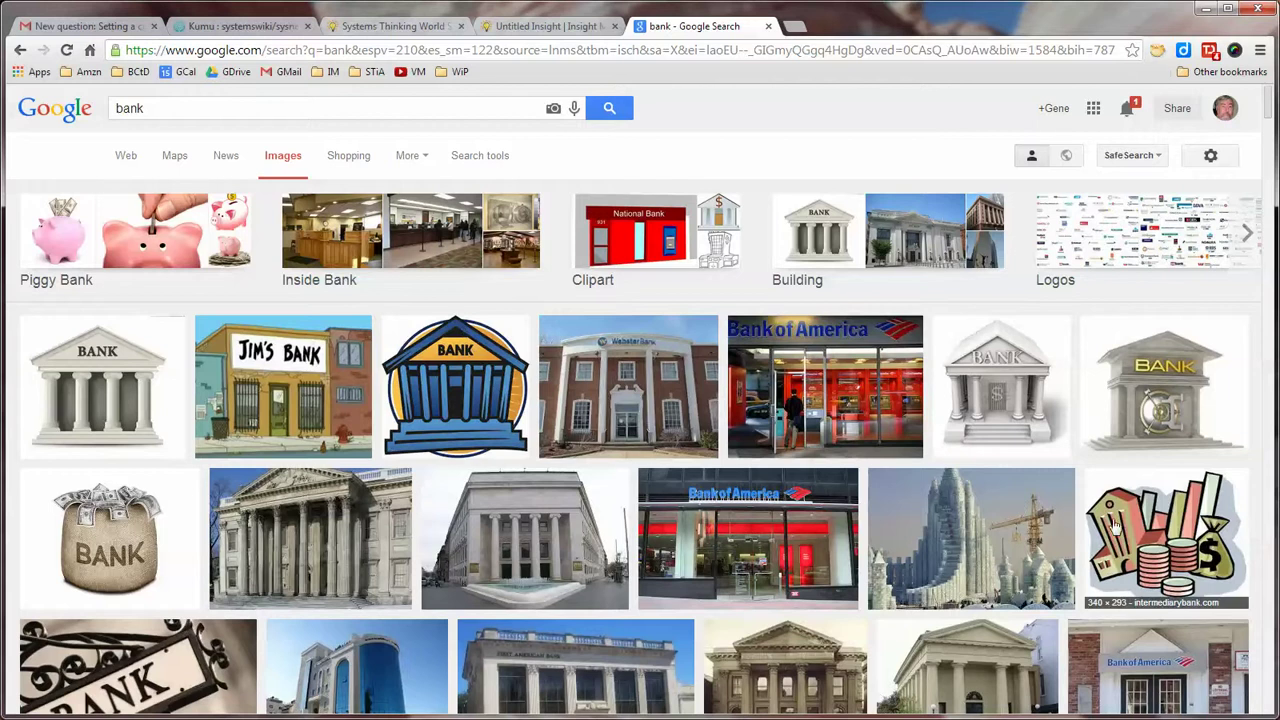
Step: Try the image URL of the blue bank clipart thumbnail in a new browser tab, and close that tab
right_click(457, 357)
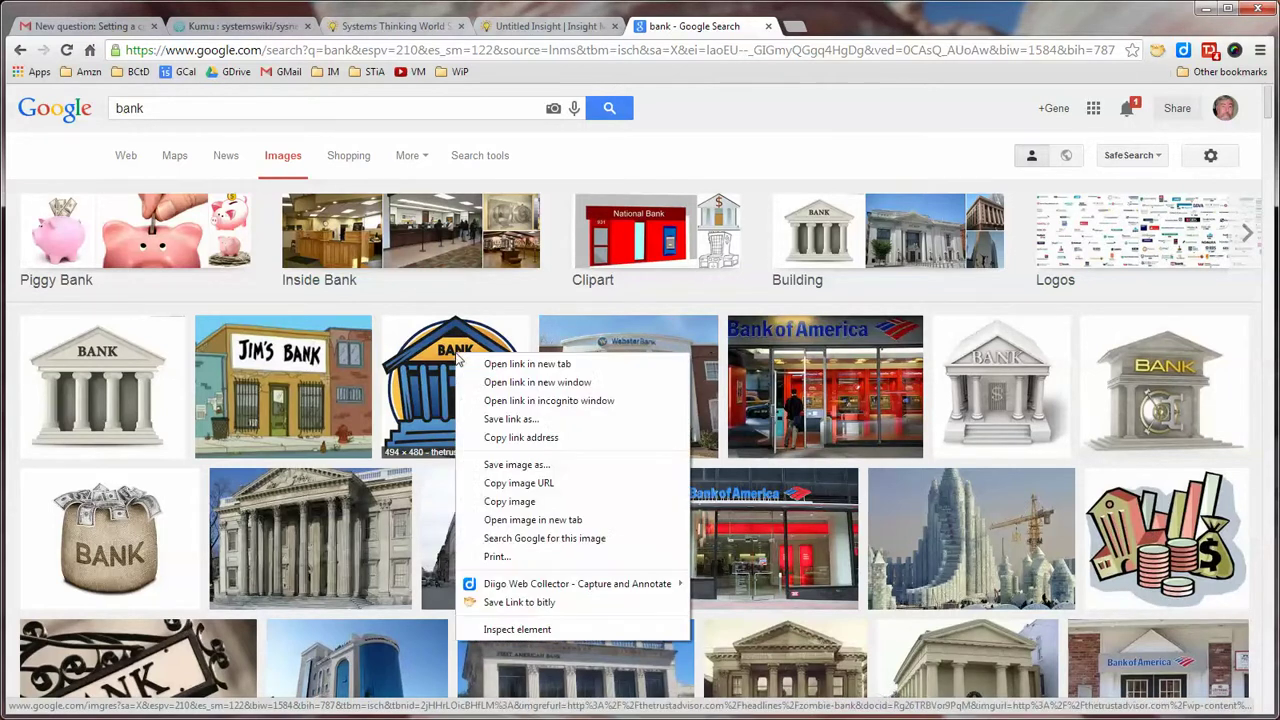
click(510, 484)
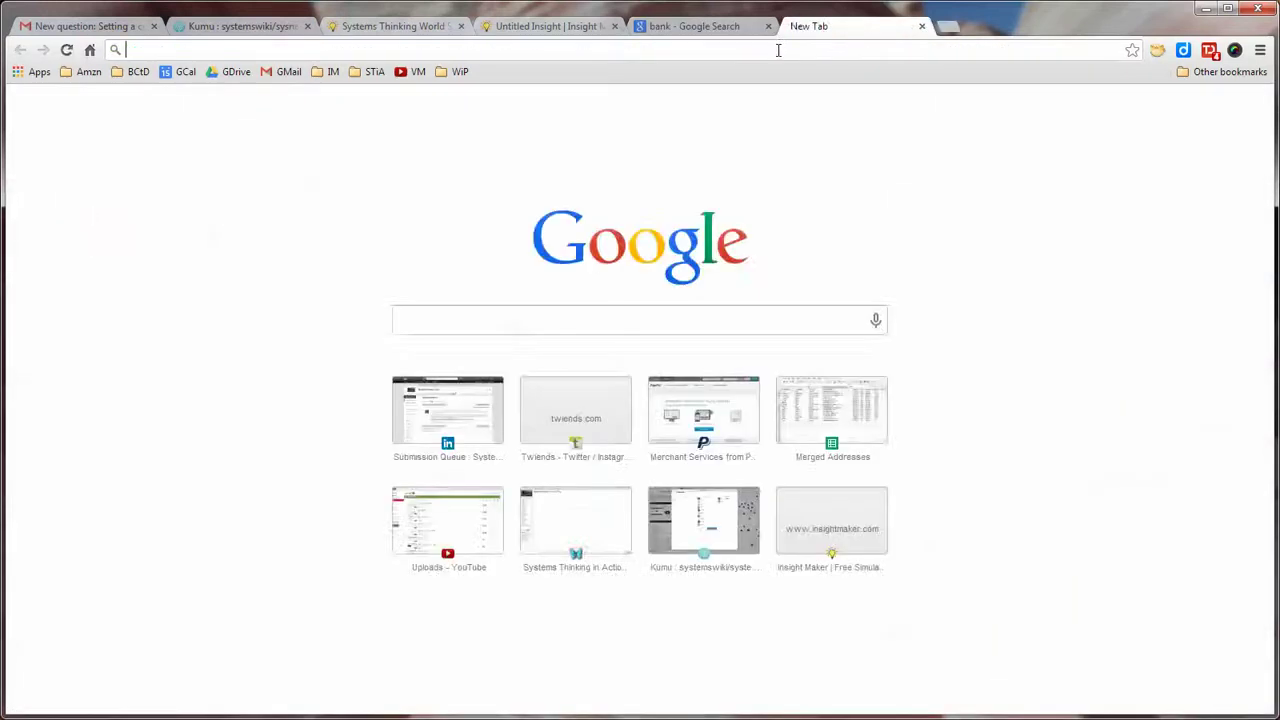
key(ctrl+v)
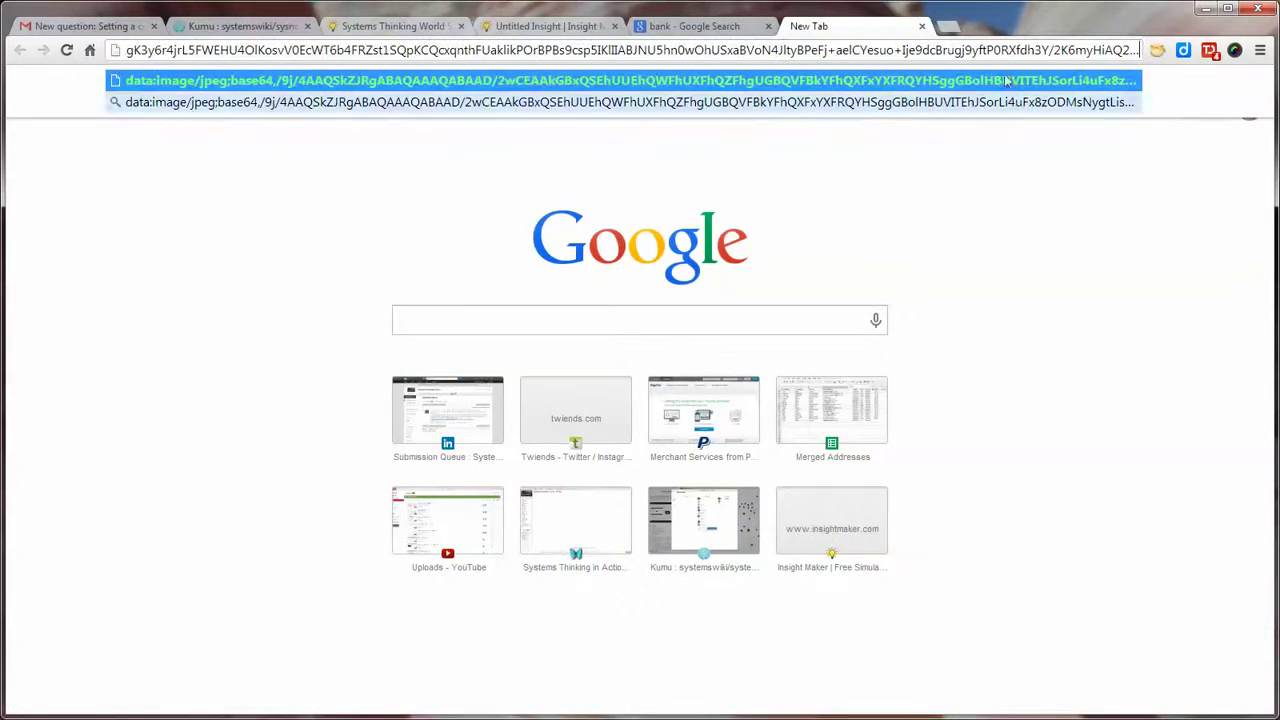
click(922, 27)
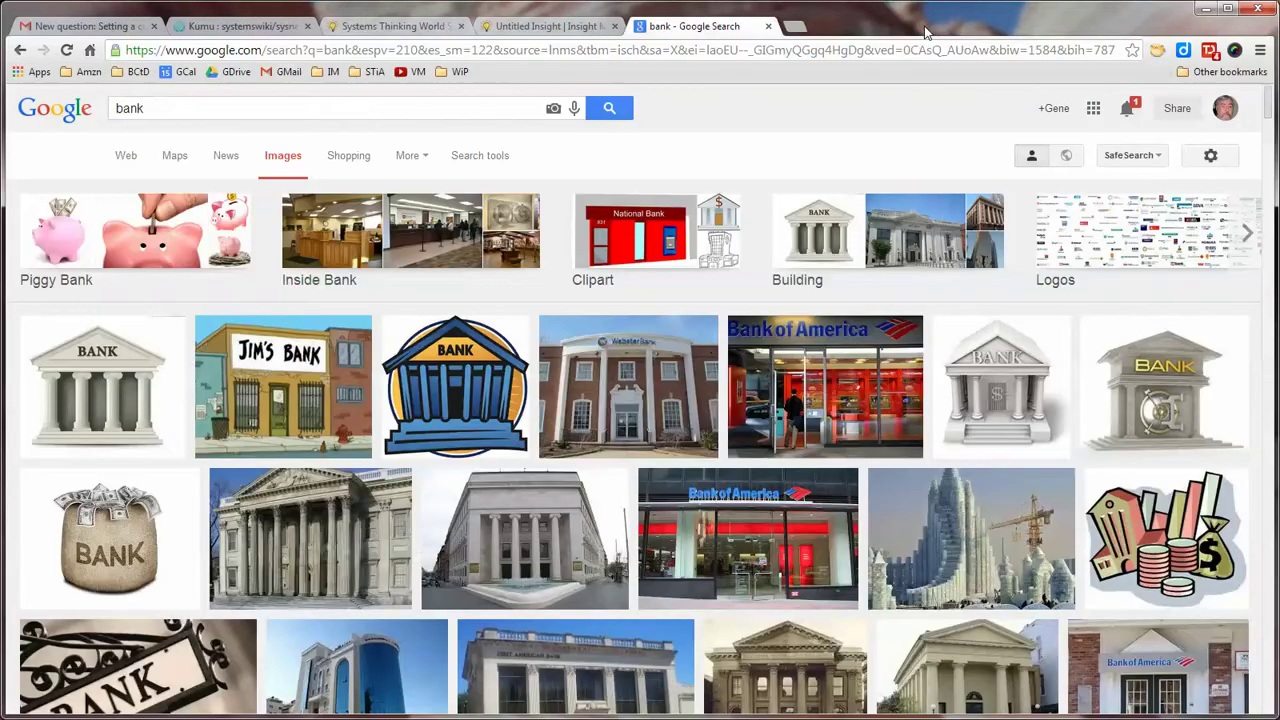
Step: Open the larger preview of the blue bank clipart and copy that image's URL
click(461, 391)
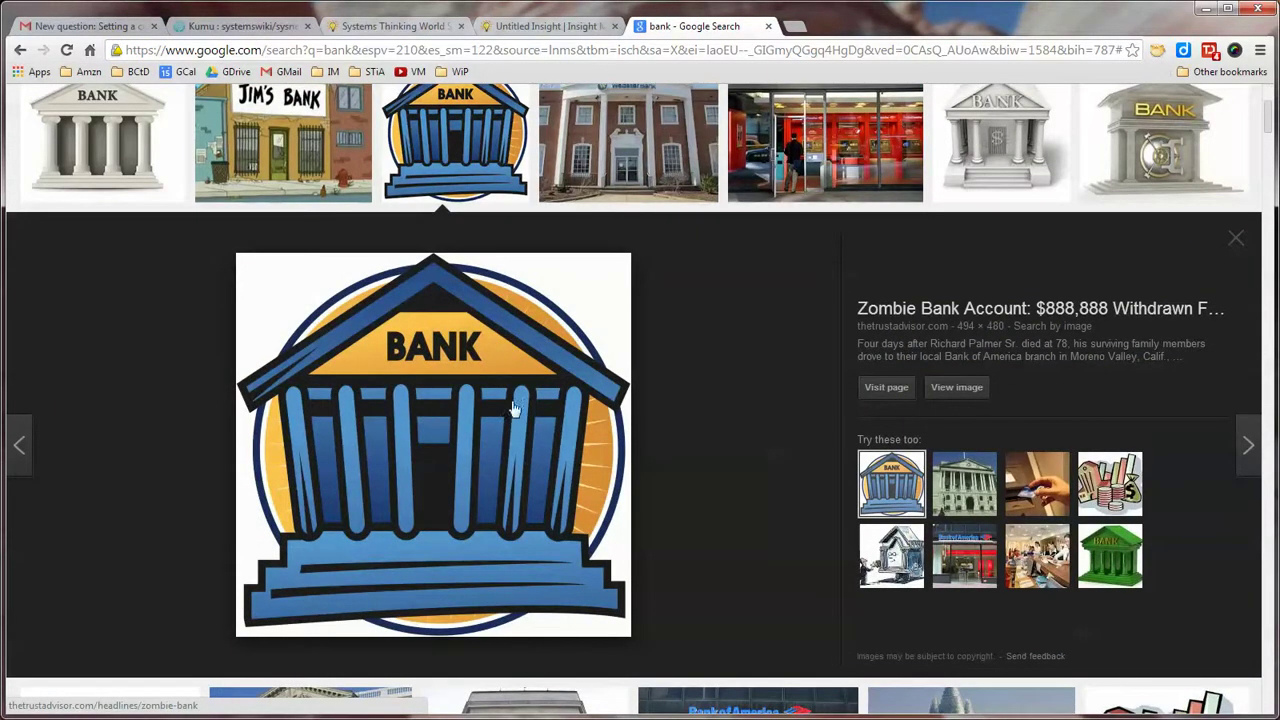
right_click(441, 346)
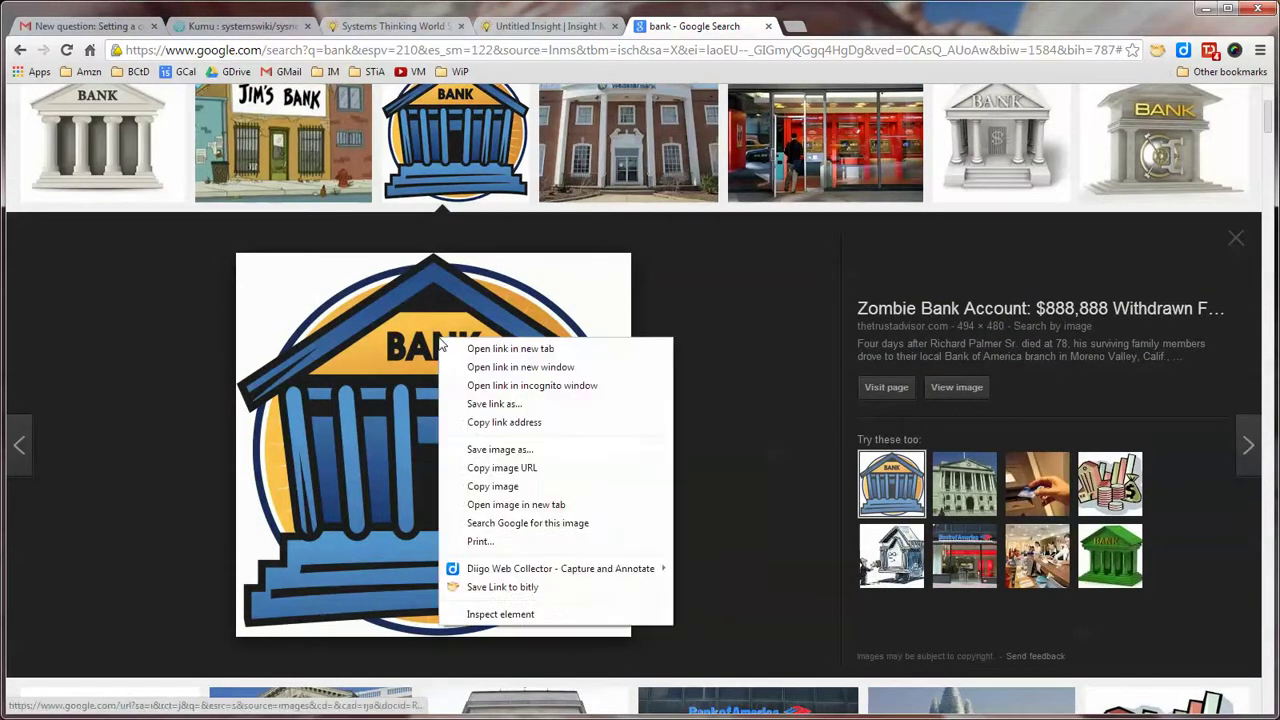
click(507, 476)
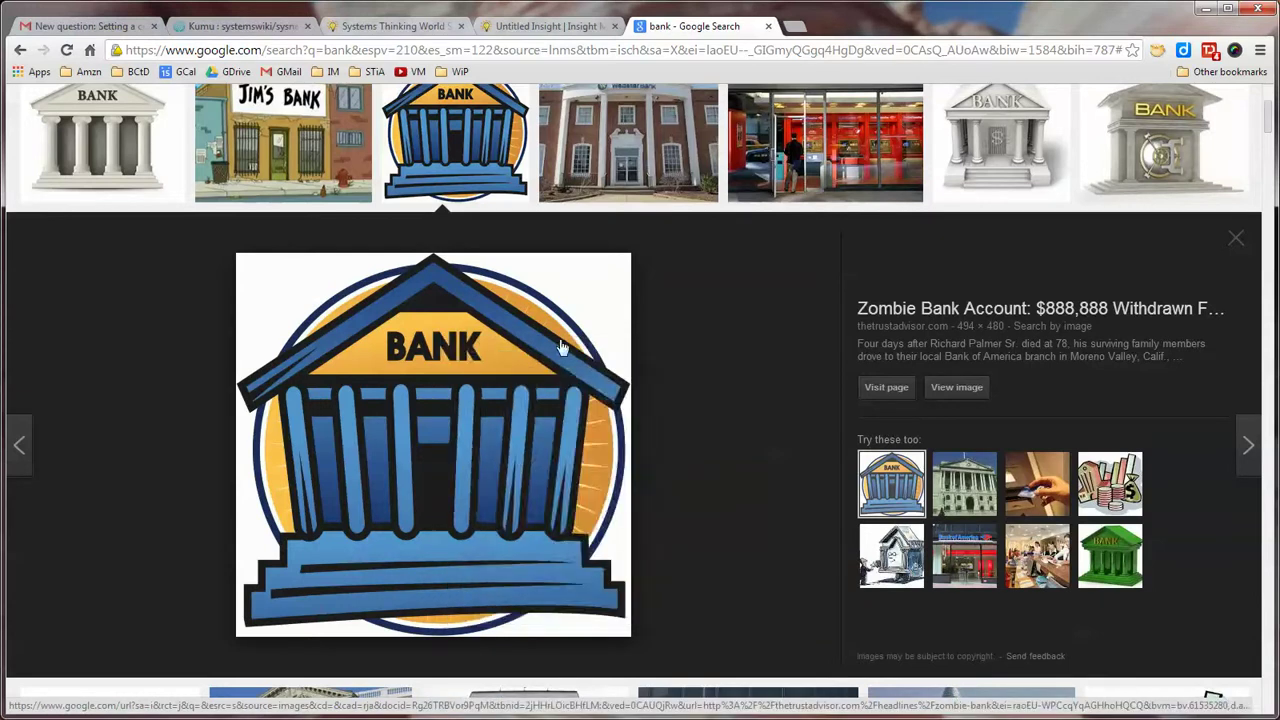
Step: Return to the untitled insight and assign the copied Bank.jpg URL to the "text" picture as its custom image
click(552, 26)
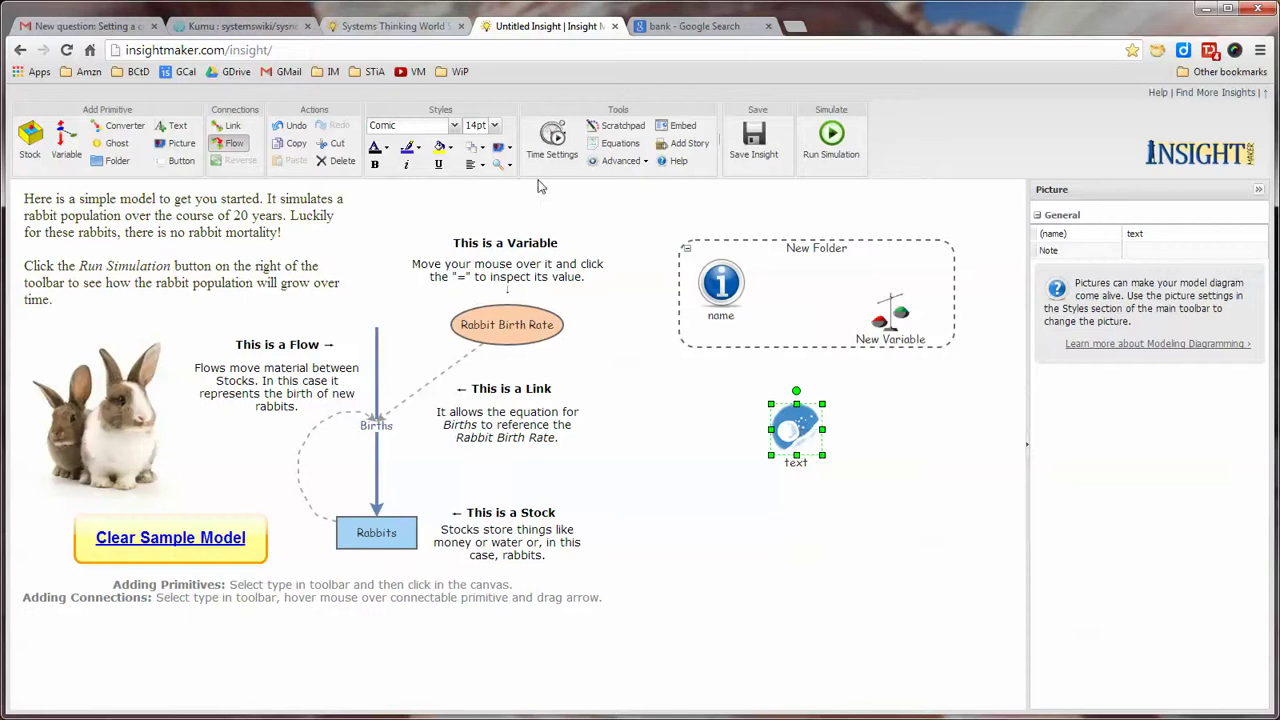
click(501, 147)
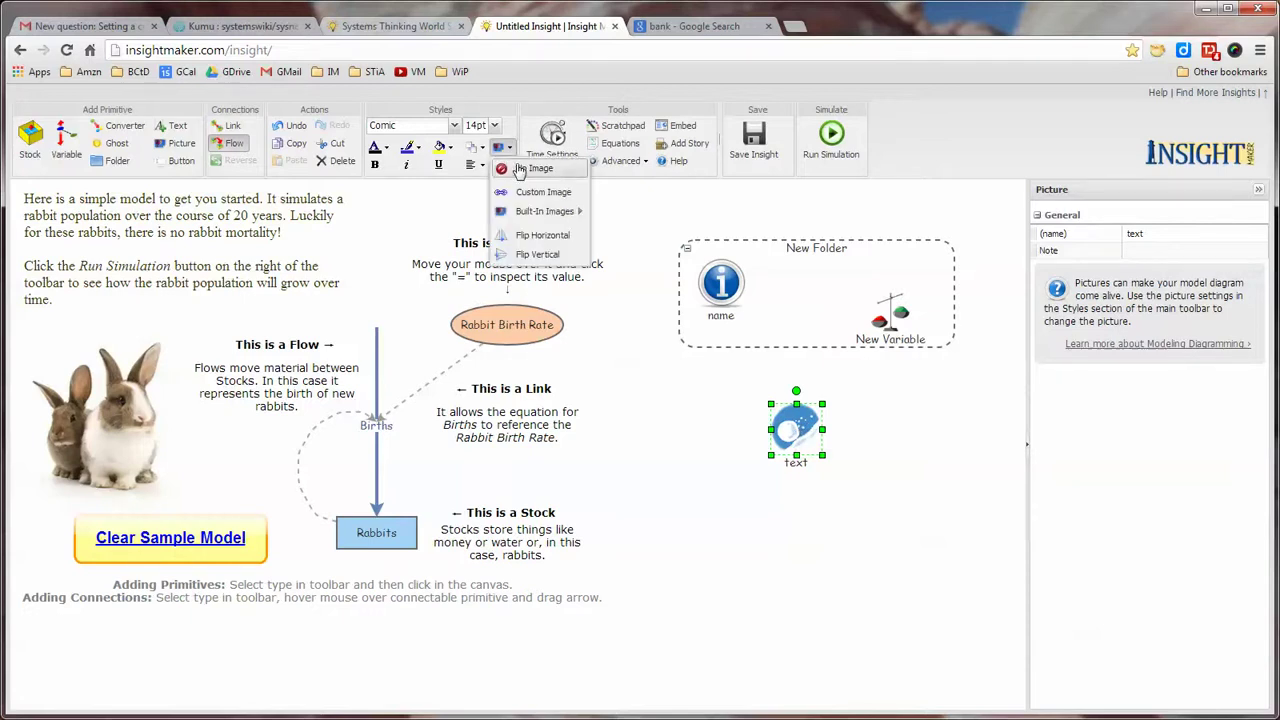
click(530, 192)
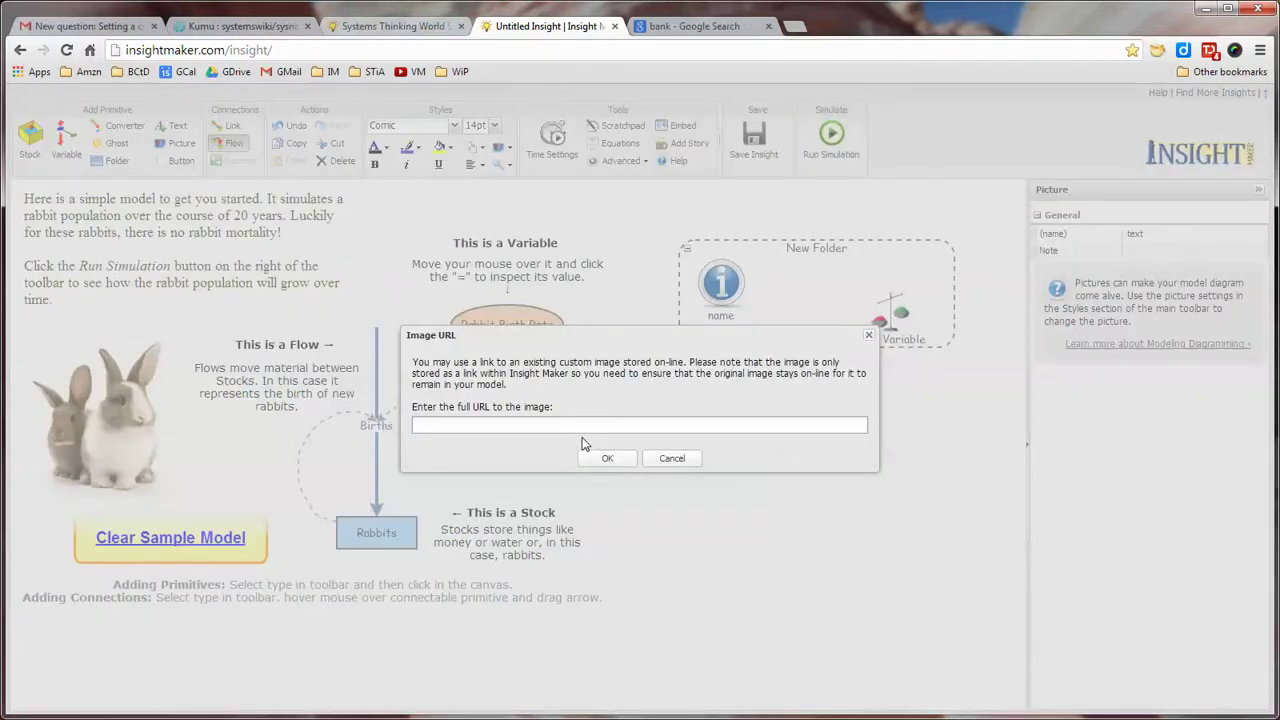
key(ctrl+v)
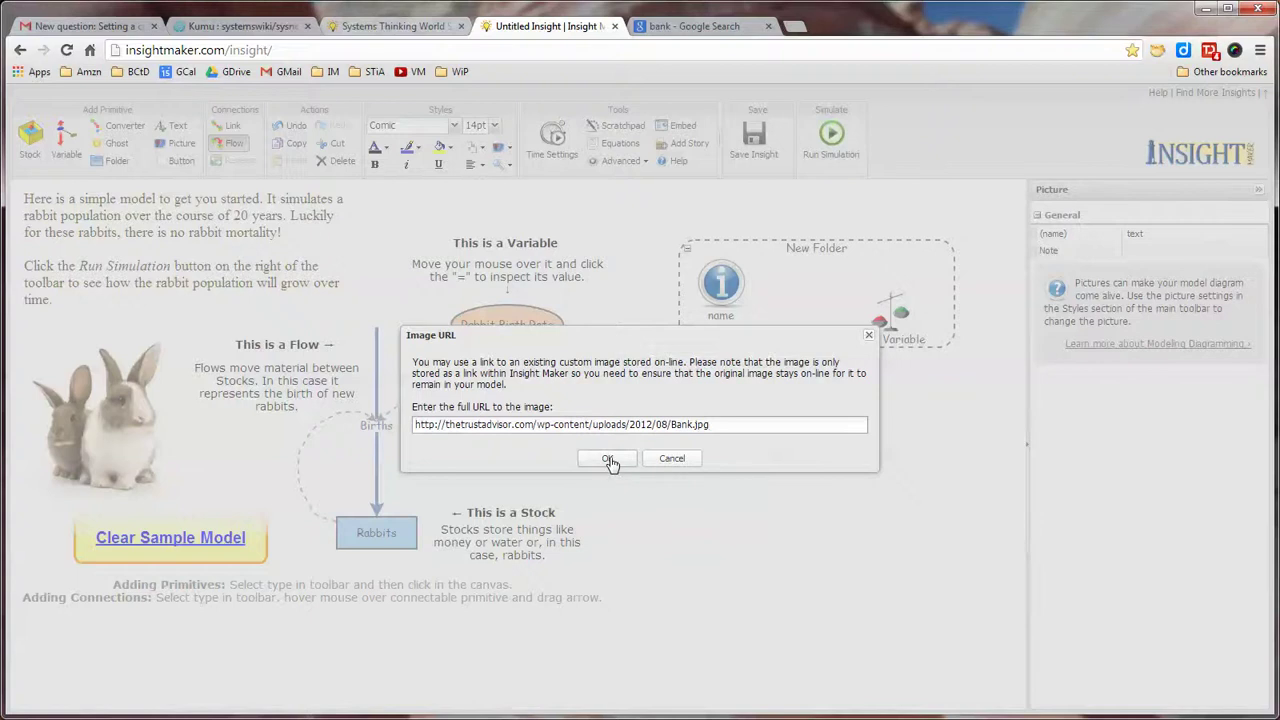
click(607, 458)
click(840, 476)
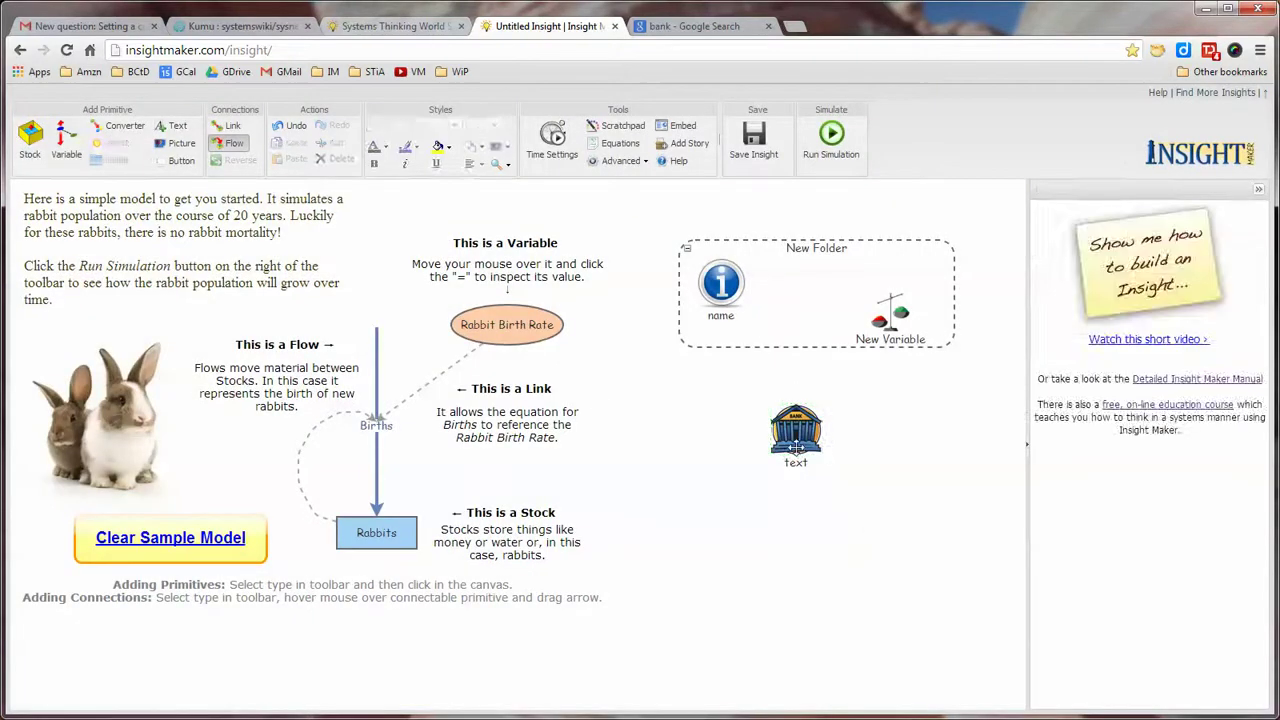
Step: Enlarge the bank picture to about twice its original size and place it below the folder's left edge
click(808, 446)
drag(829, 459, 931, 540)
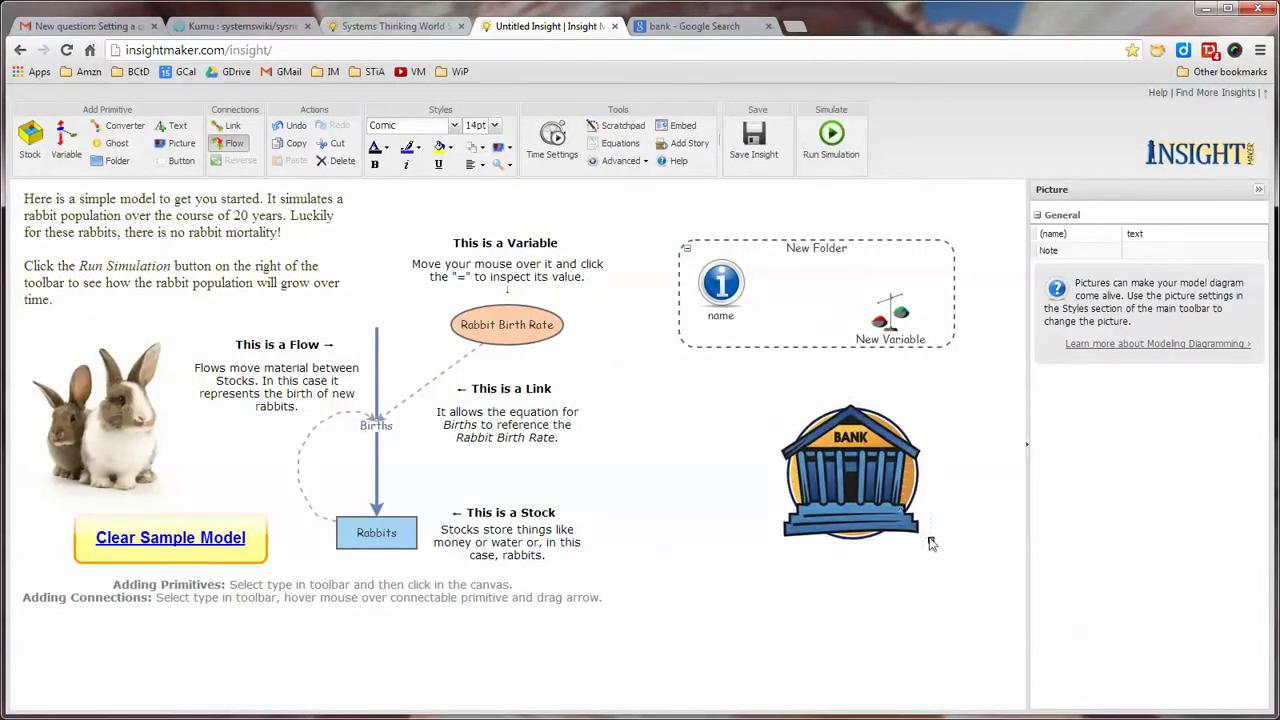
drag(892, 496, 932, 470)
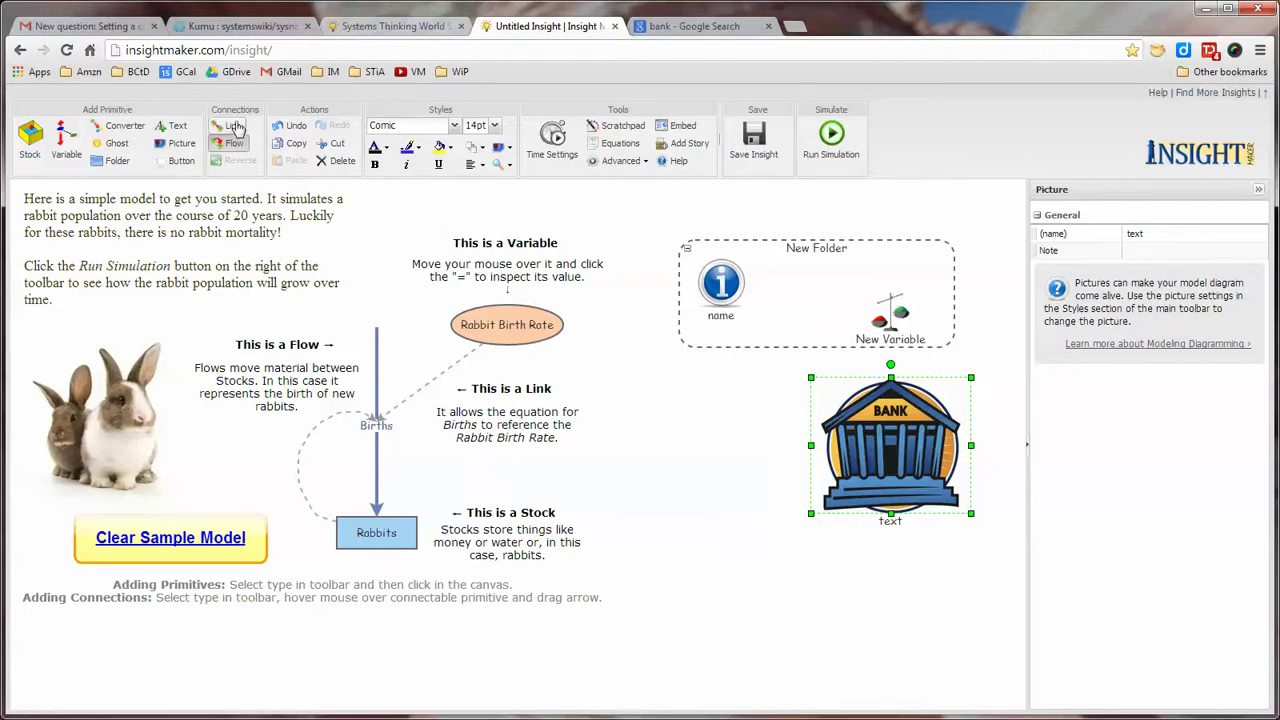
click(689, 488)
drag(888, 444, 872, 445)
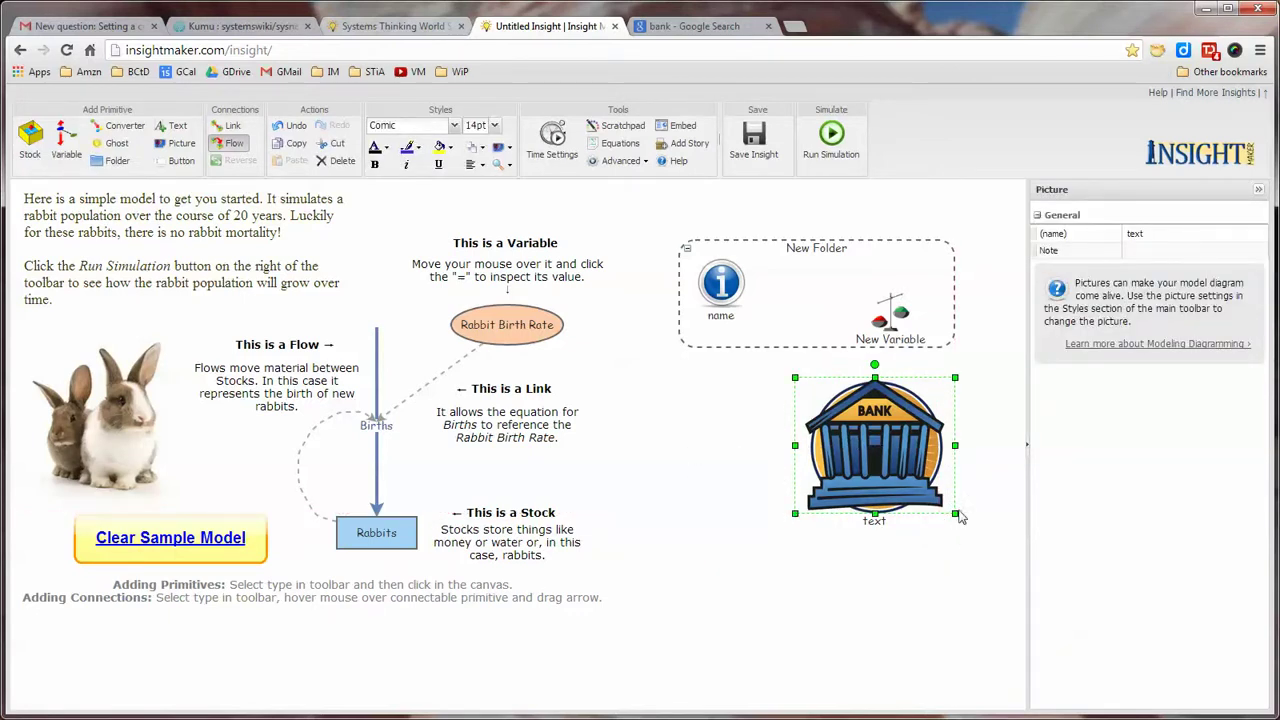
drag(957, 515, 899, 484)
drag(848, 425, 668, 422)
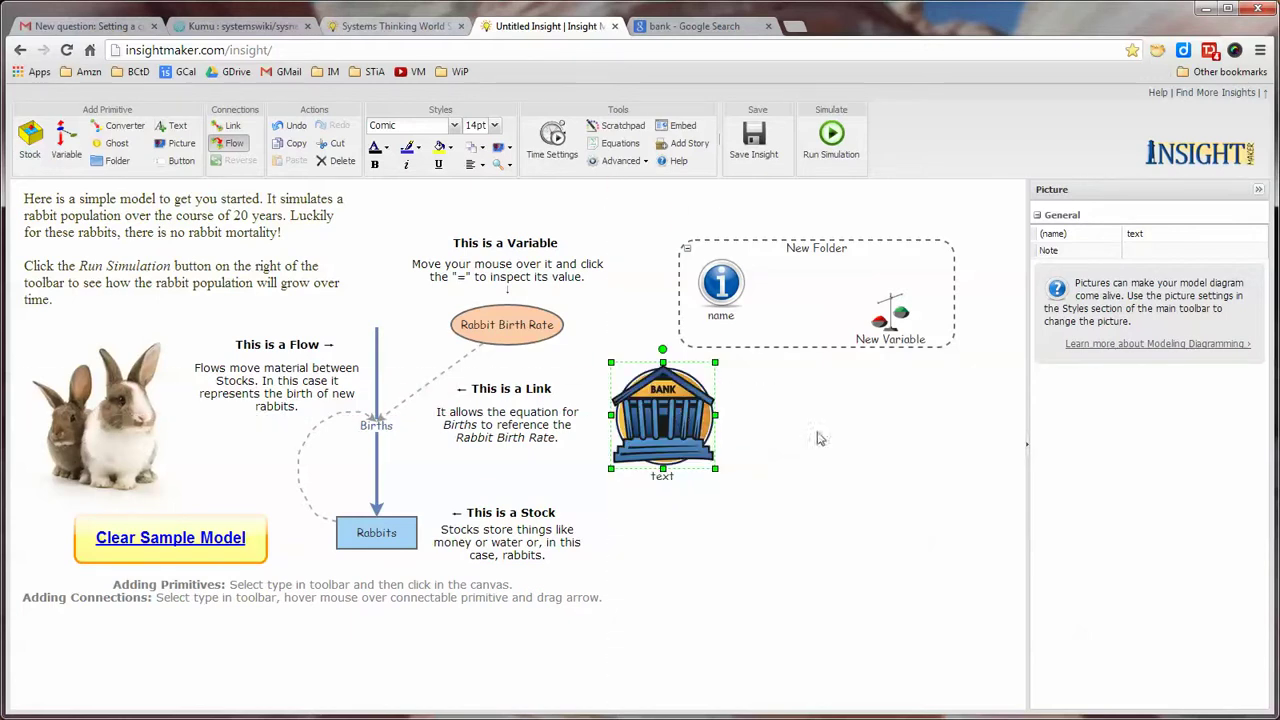
Step: Revisit the bank image in the Google results, and move the bank picture in the insight slightly lower
click(703, 31)
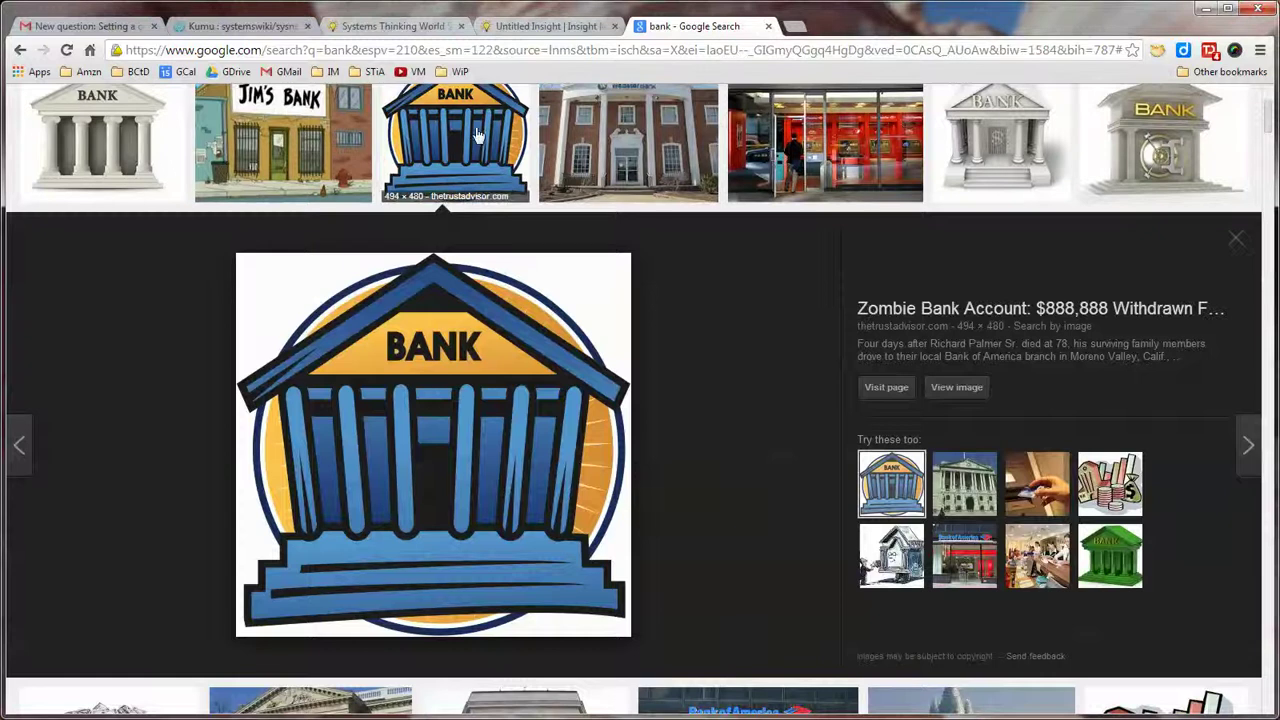
key(Escape)
click(571, 31)
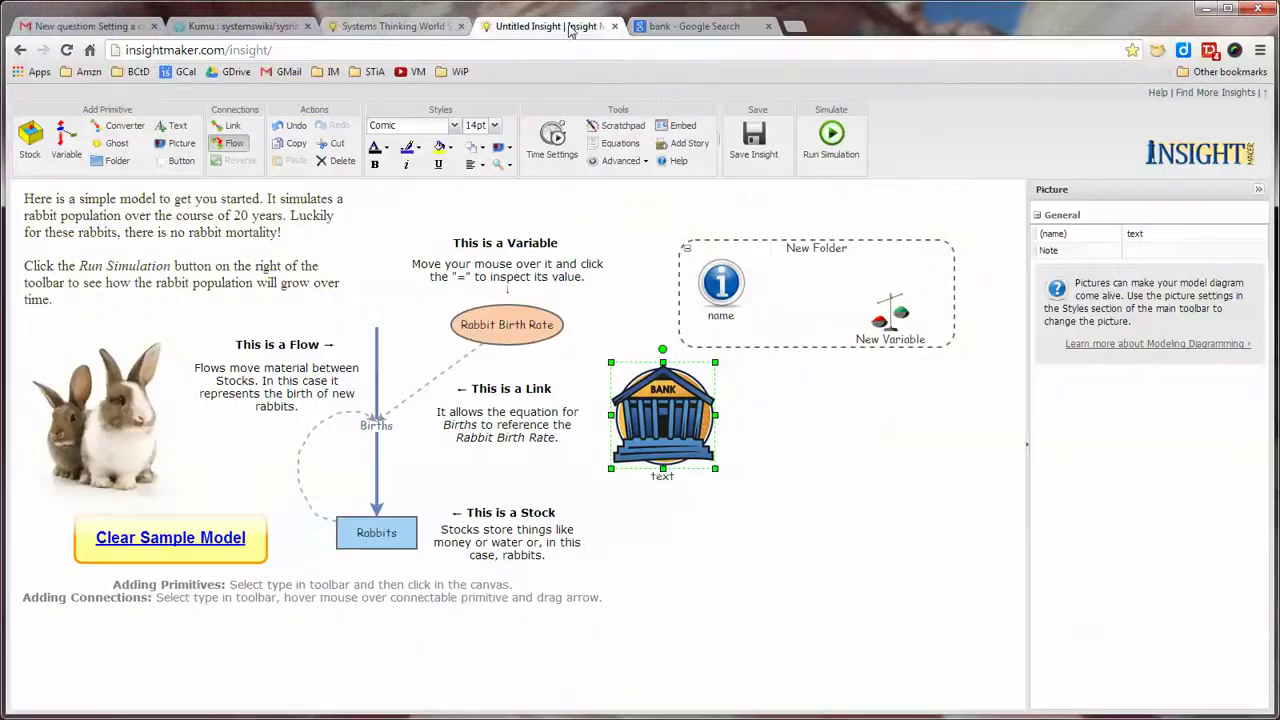
drag(676, 414, 693, 459)
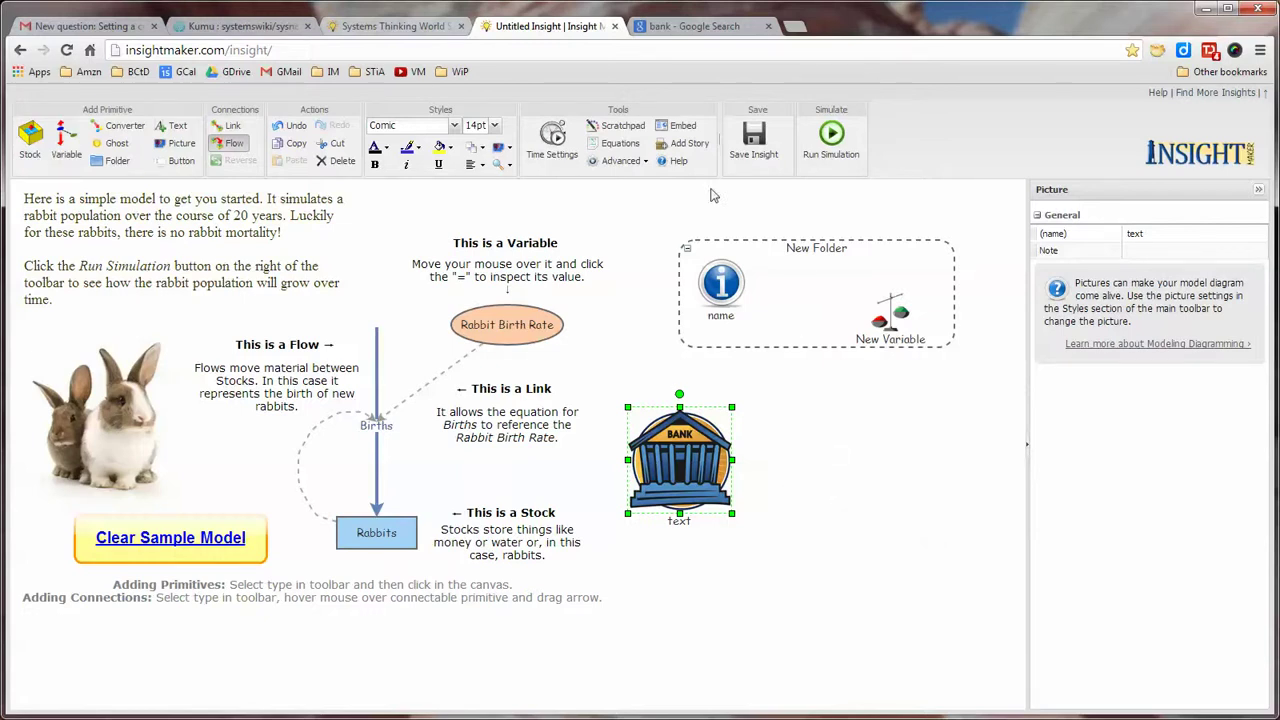
Step: Search My Insights for "wolf" and open the BCTD-tagged insight "The Boy Who Cried Wolf"
click(1207, 95)
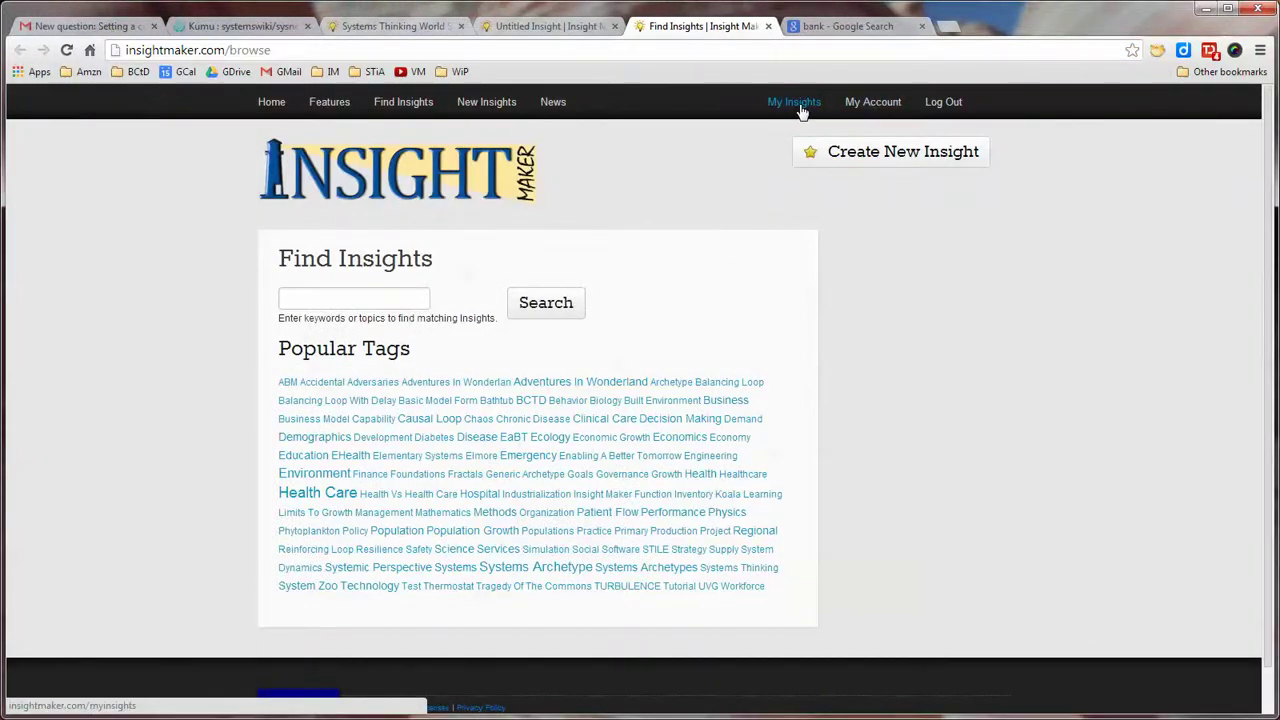
click(798, 104)
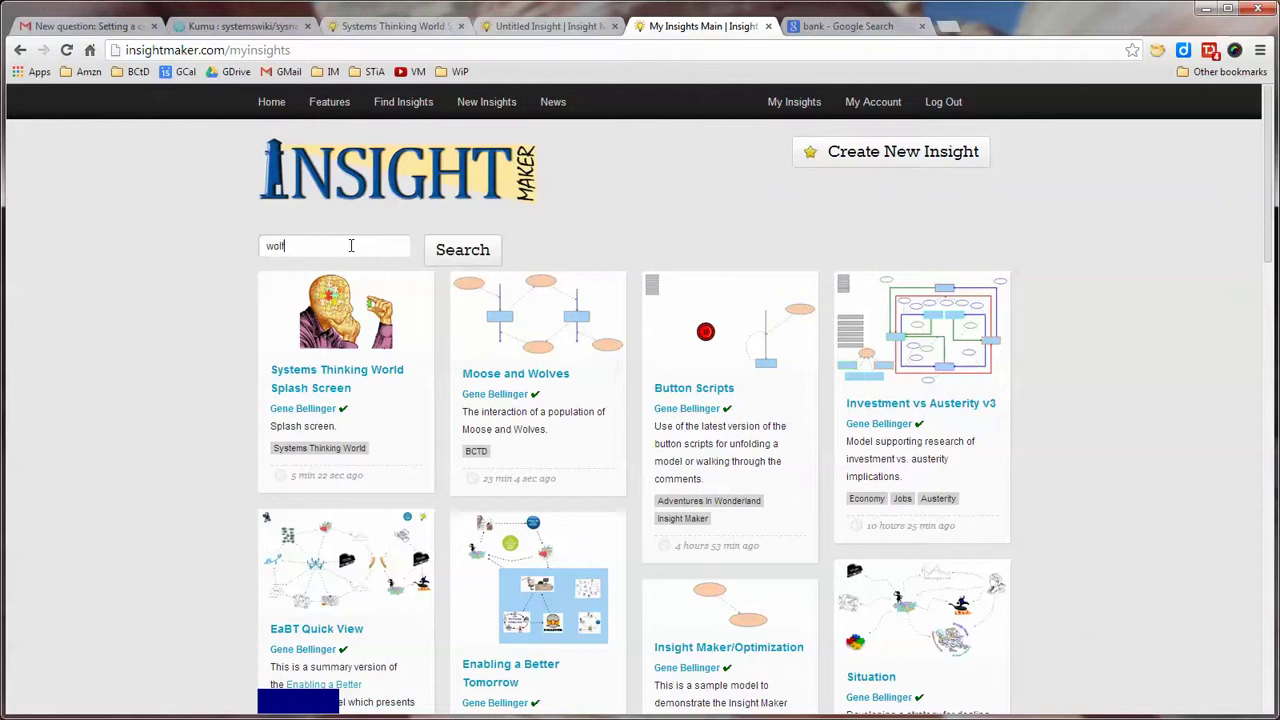
key(Return)
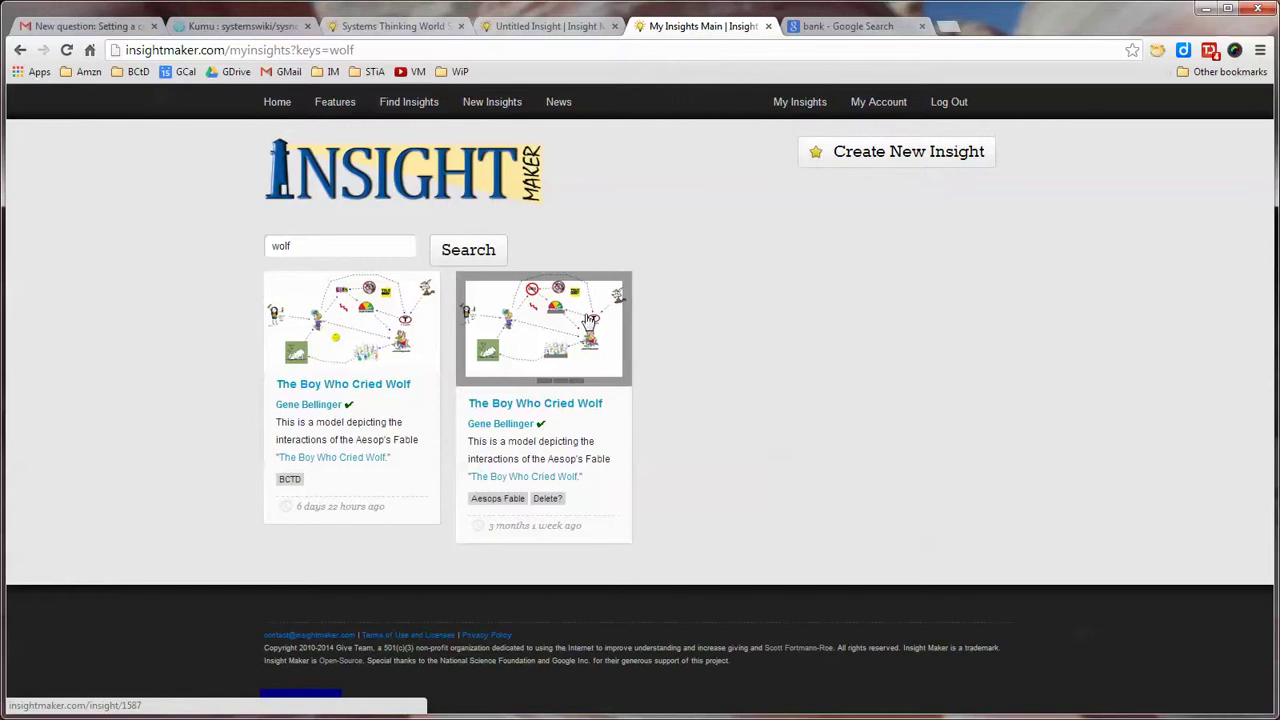
click(355, 315)
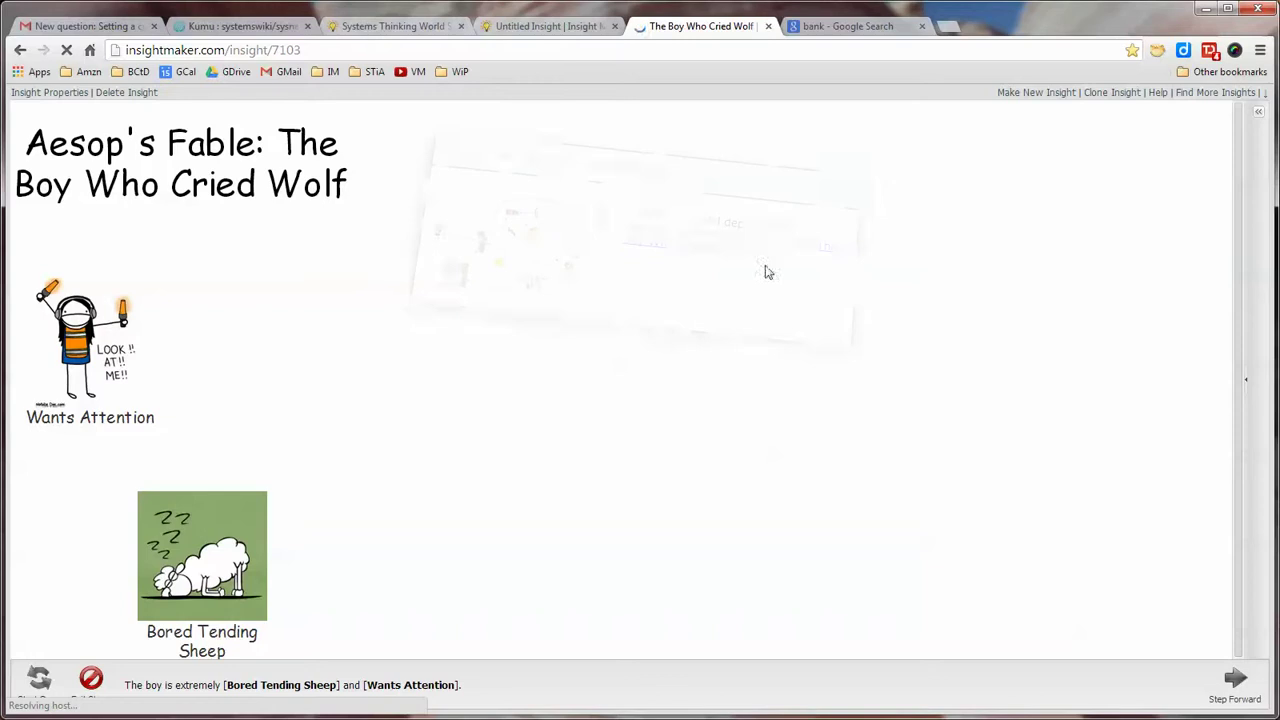
Step: Step through the story of "The Boy Who Cried Wolf" to examine how pictures represent the model's elements
click(1236, 681)
click(1236, 681)
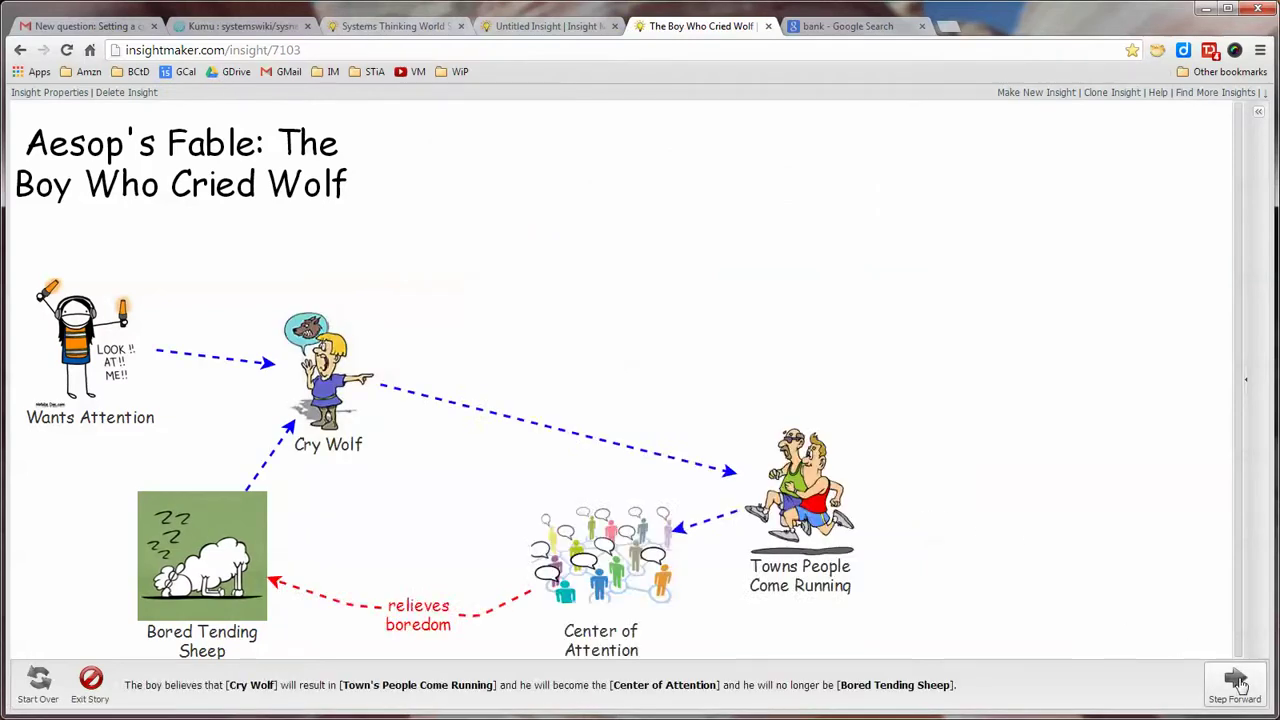
click(1236, 681)
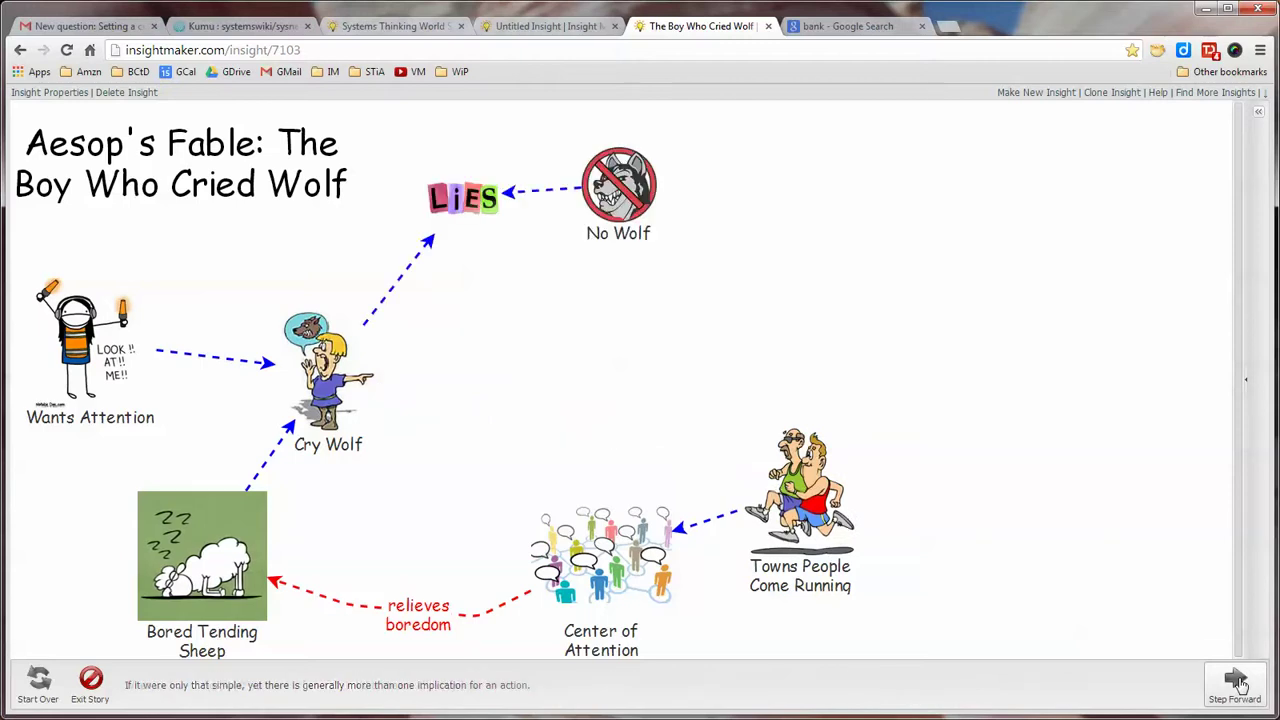
click(1236, 681)
click(1236, 681)
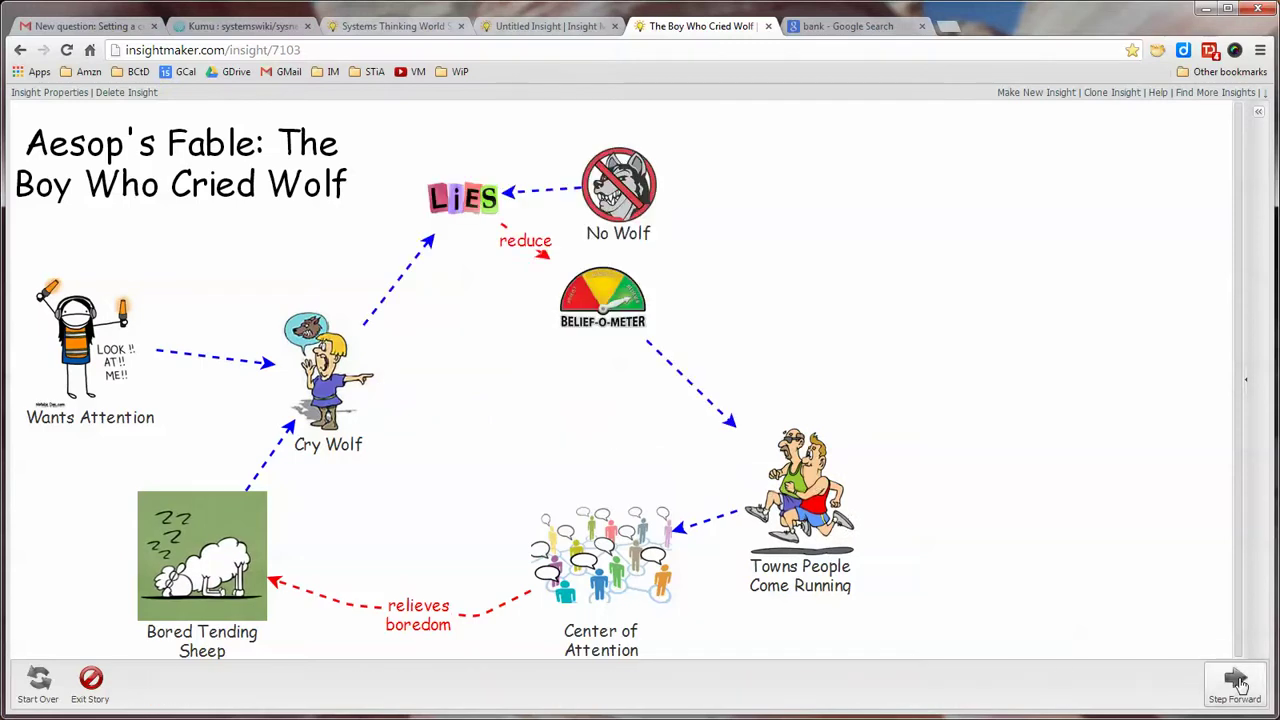
click(1236, 681)
click(1236, 681)
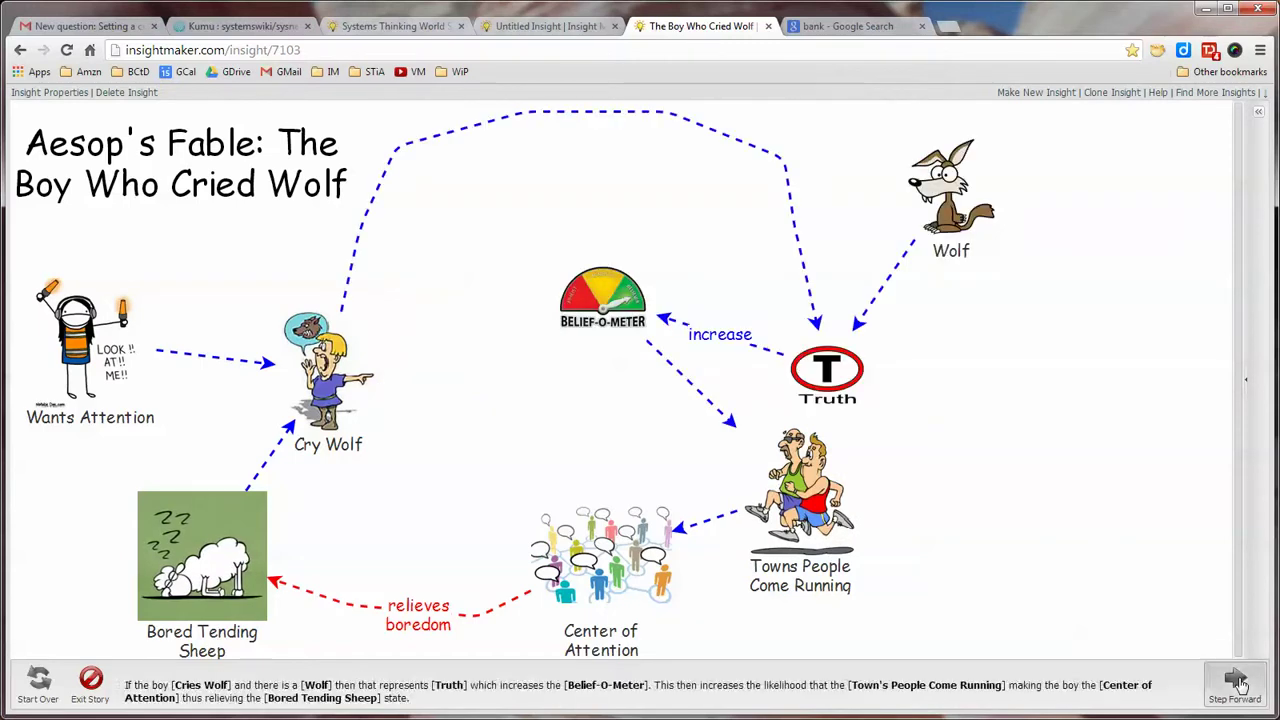
click(1236, 681)
click(1236, 681)
click(1236, 681)
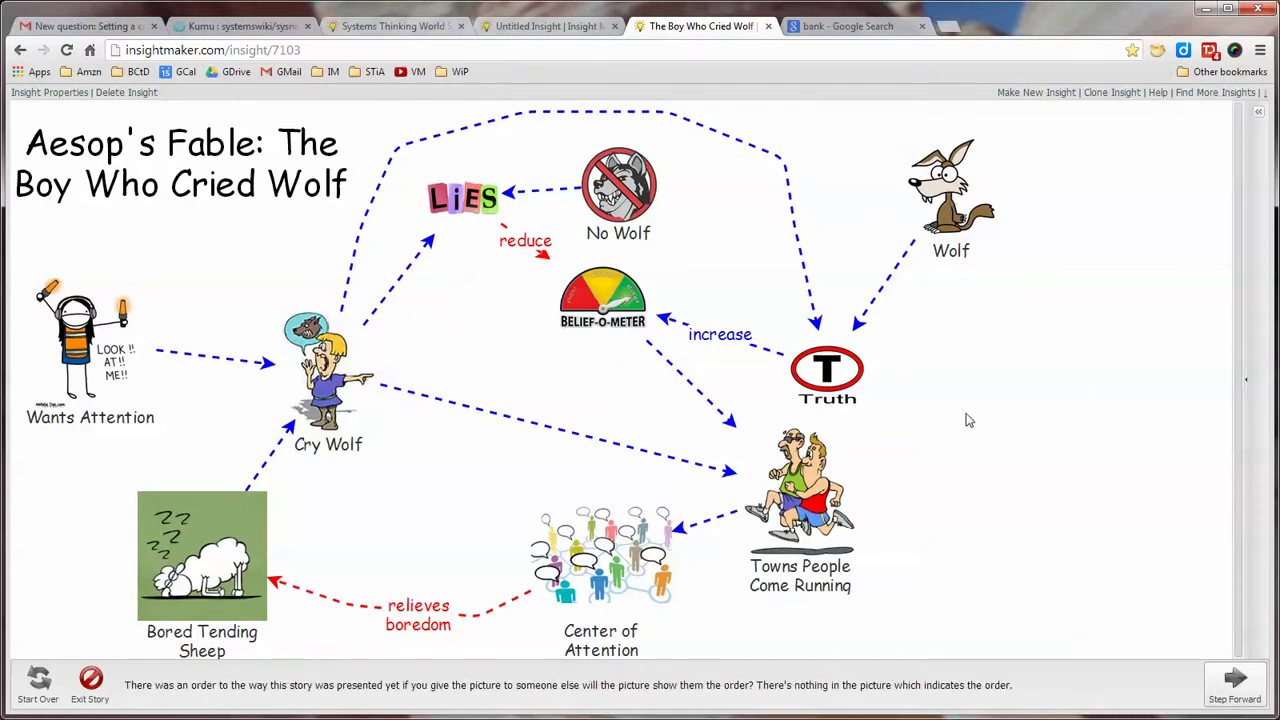
Step: Show the editing toolbar and examine the custom image URL of the No Wolf picture, leaving it as it is
click(1258, 111)
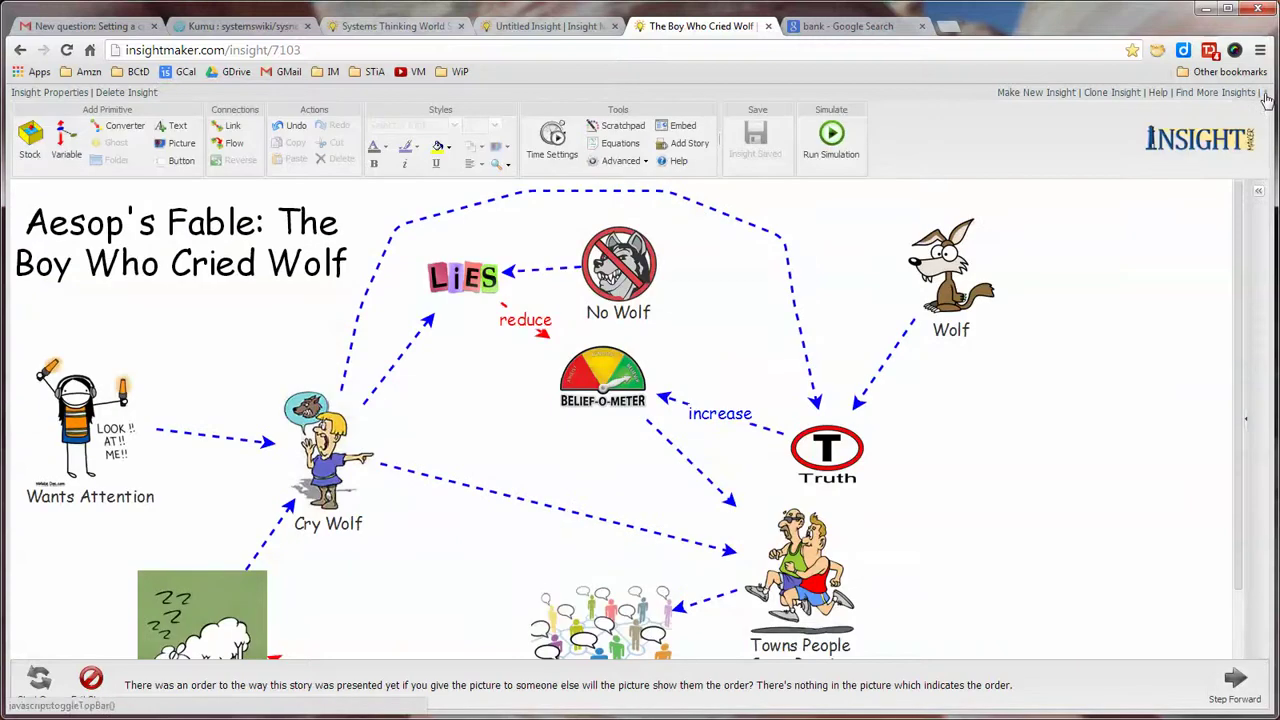
click(612, 272)
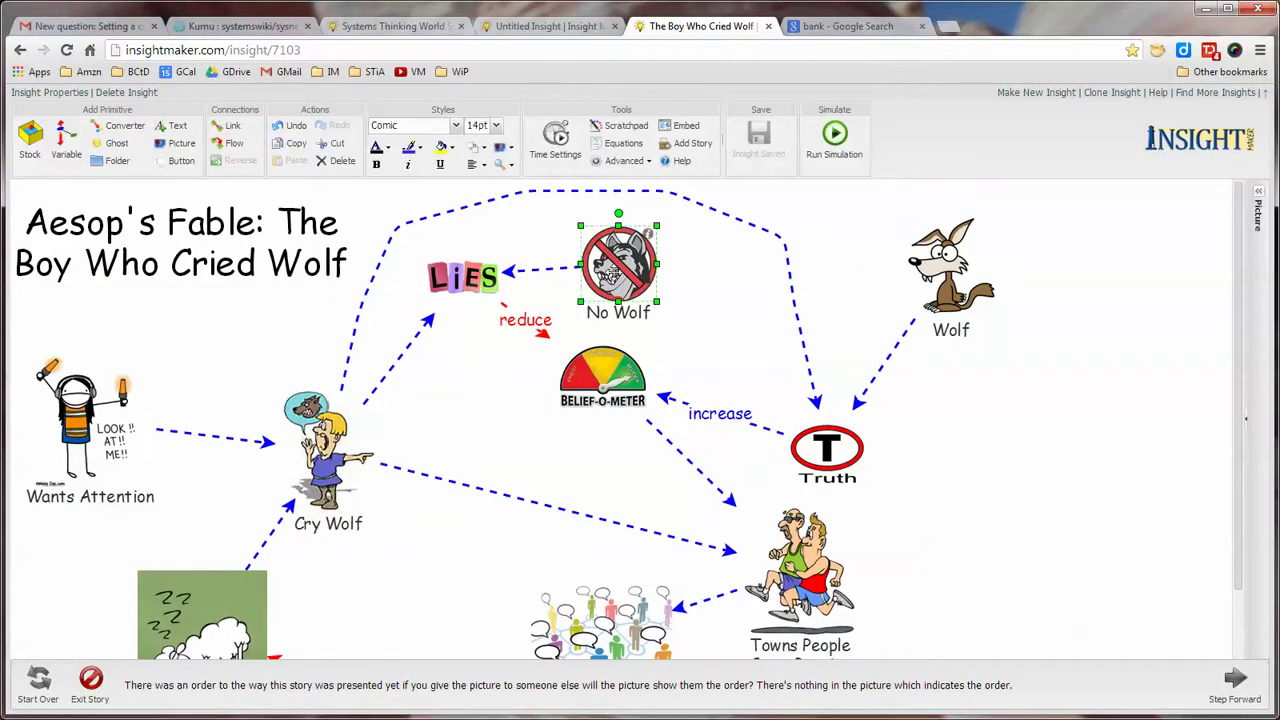
click(508, 148)
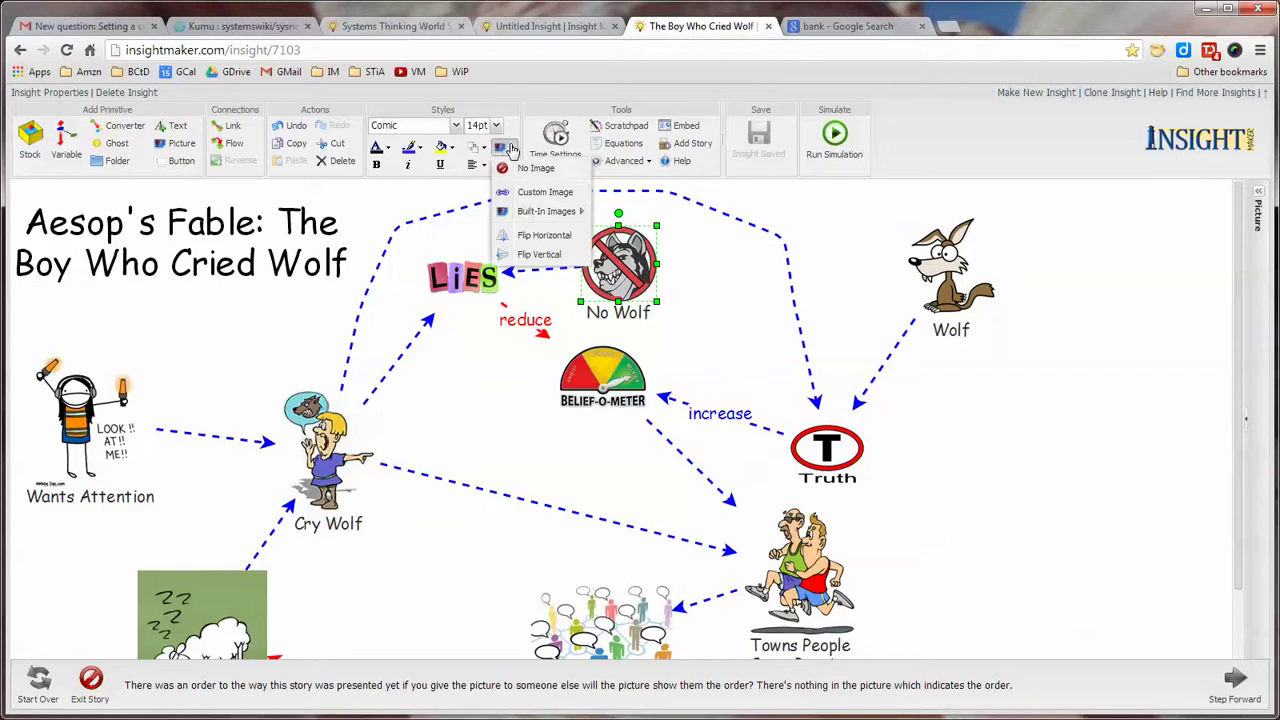
click(544, 192)
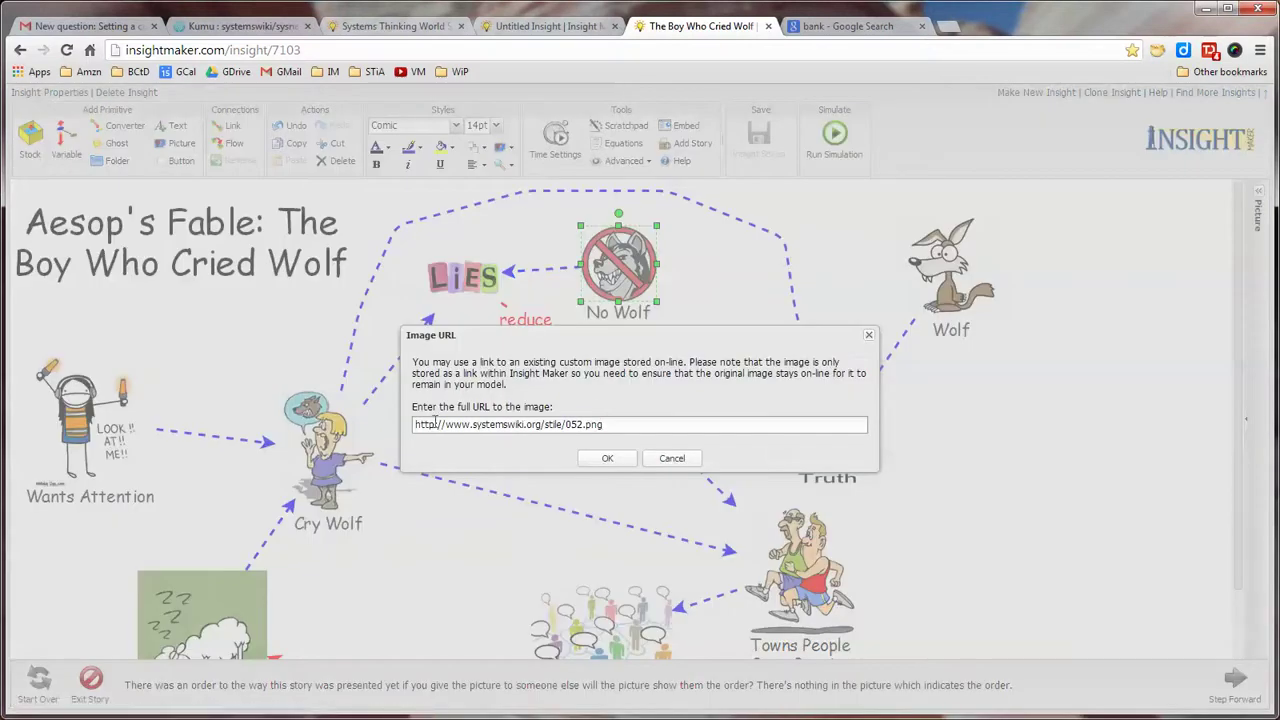
click(672, 459)
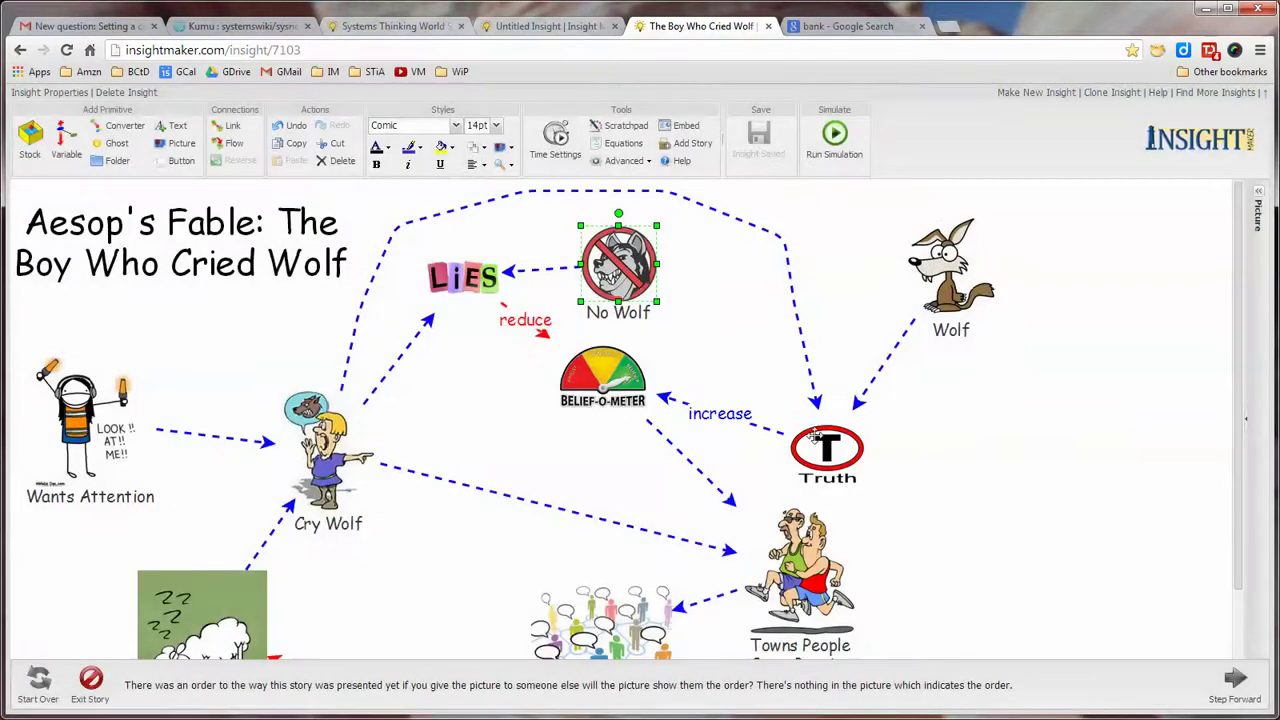
click(1013, 390)
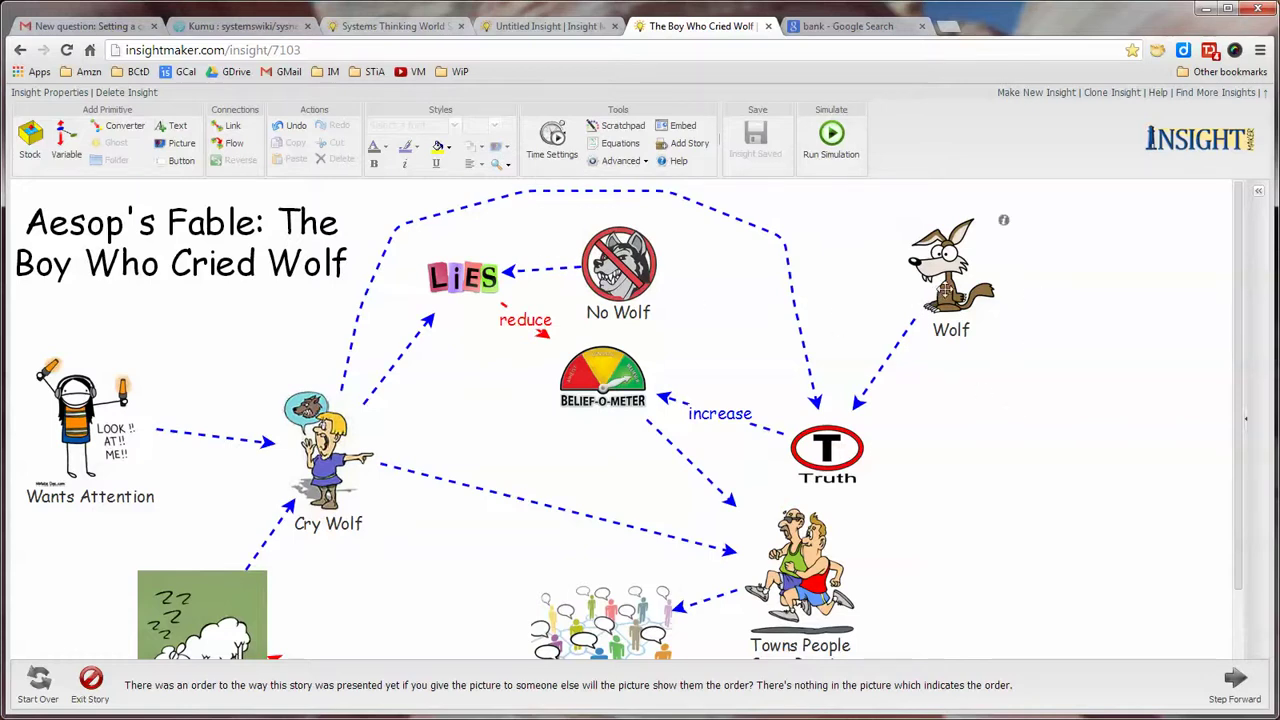
Step: Examine the custom image URL behind the Wolf picture and close it without editing
click(944, 290)
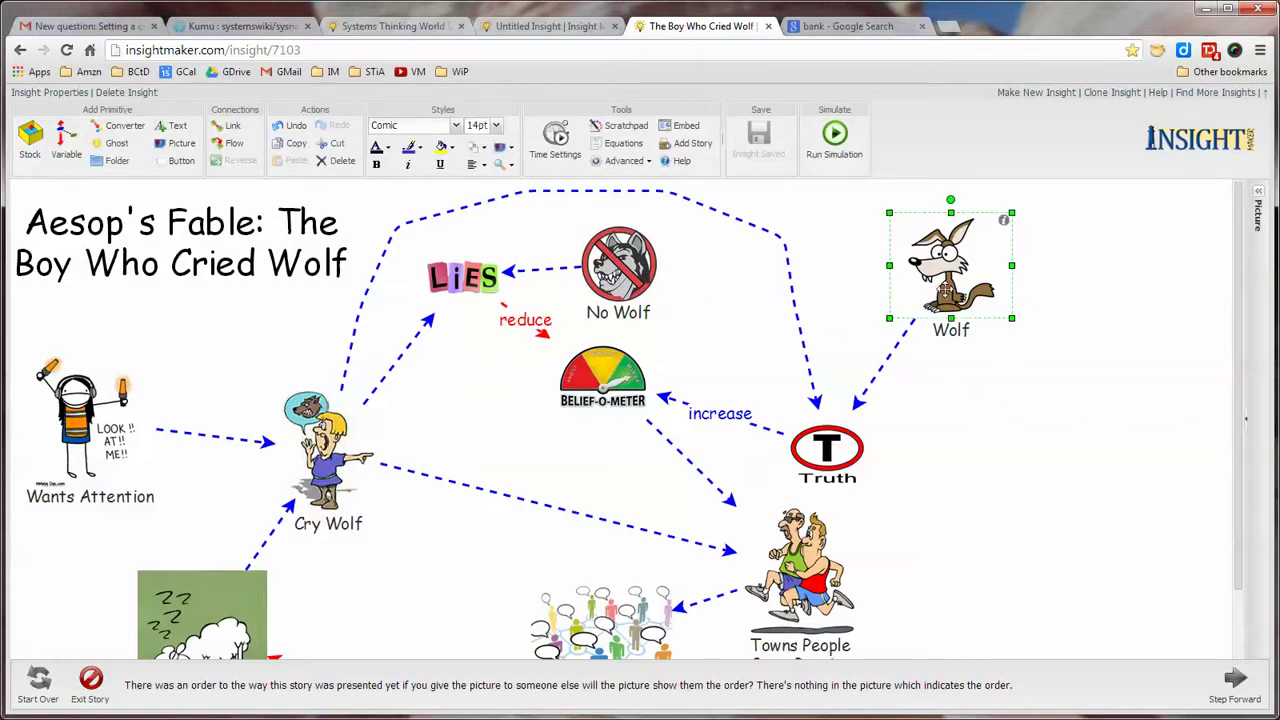
click(506, 148)
click(528, 192)
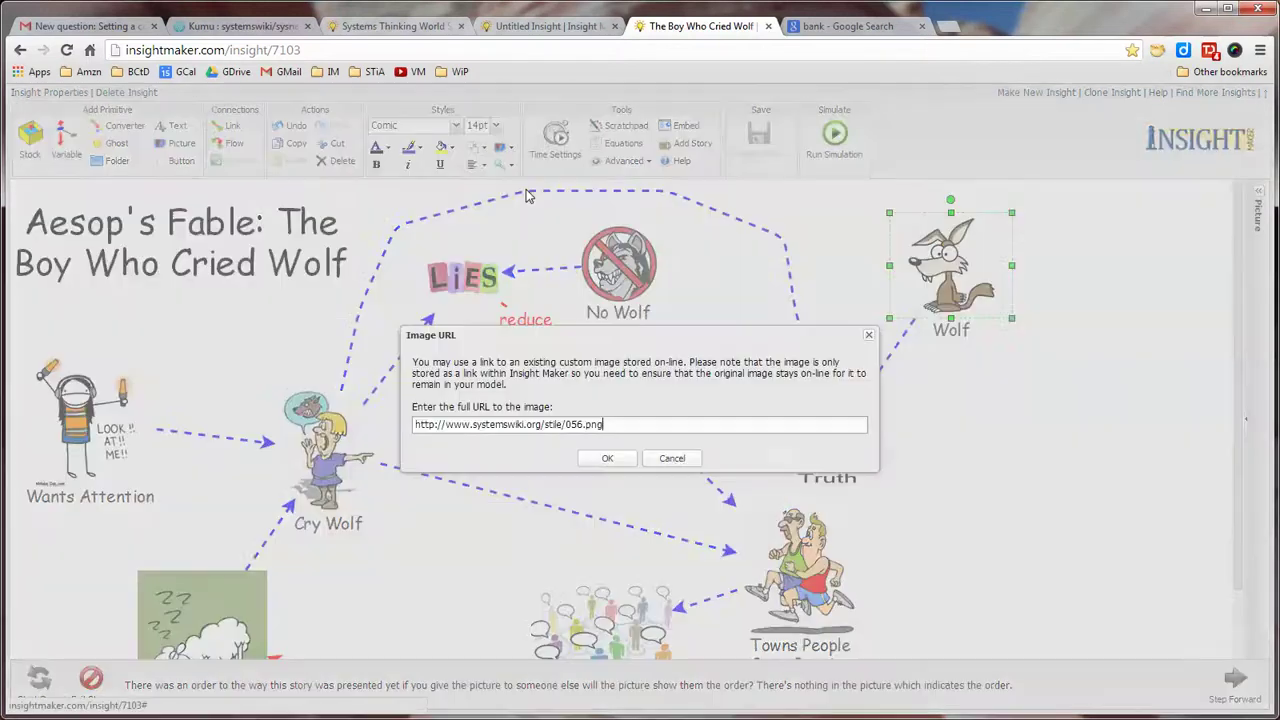
click(668, 460)
click(1038, 400)
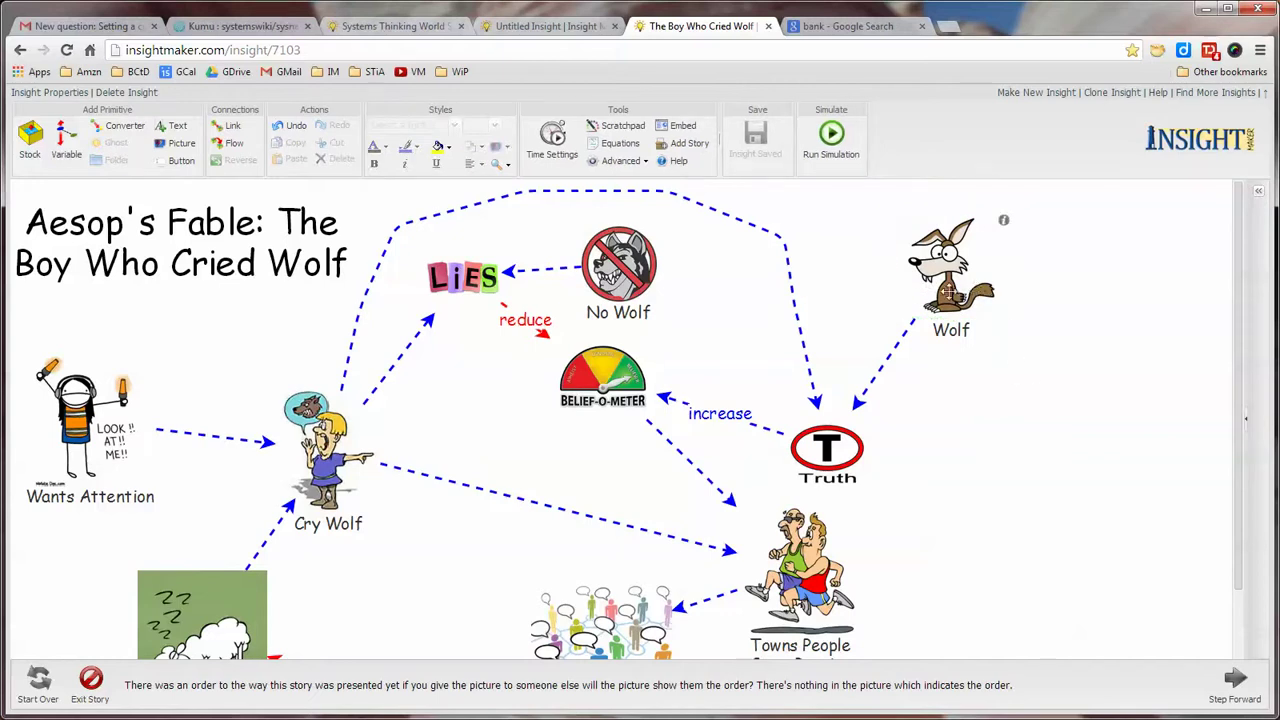
Step: Copy the full custom image URL of the Wolf picture to the clipboard
click(948, 290)
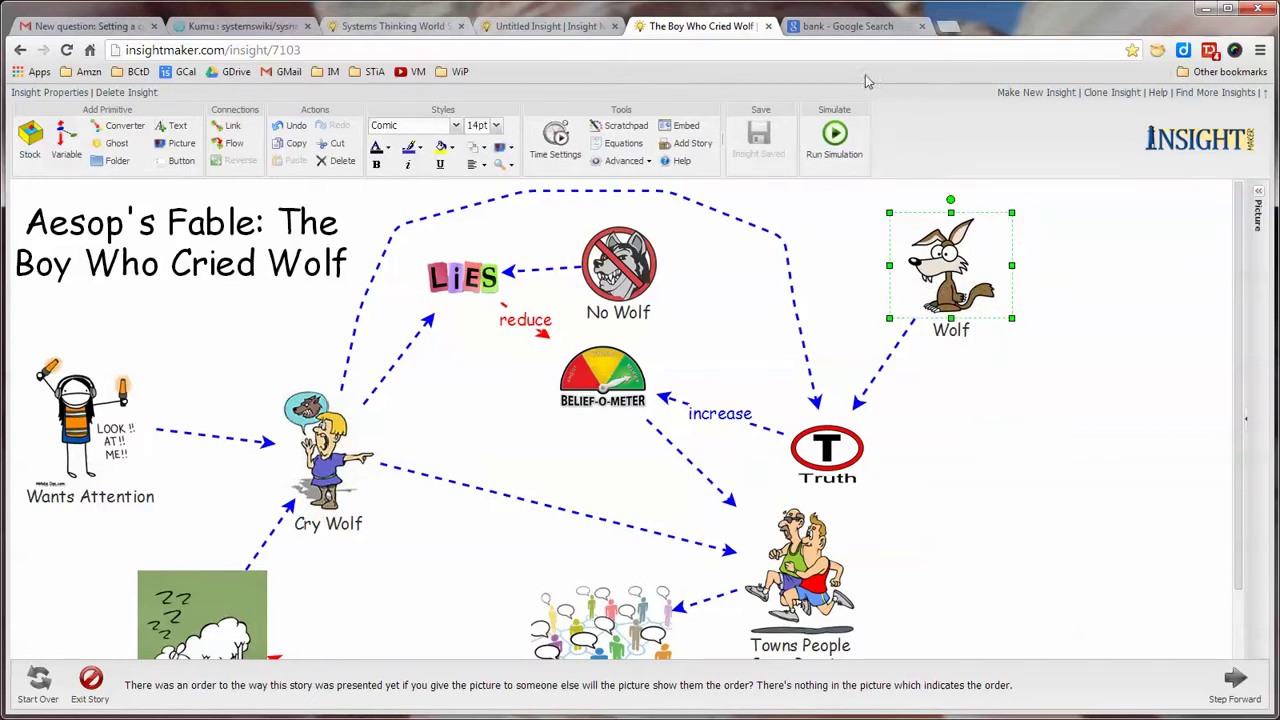
click(508, 148)
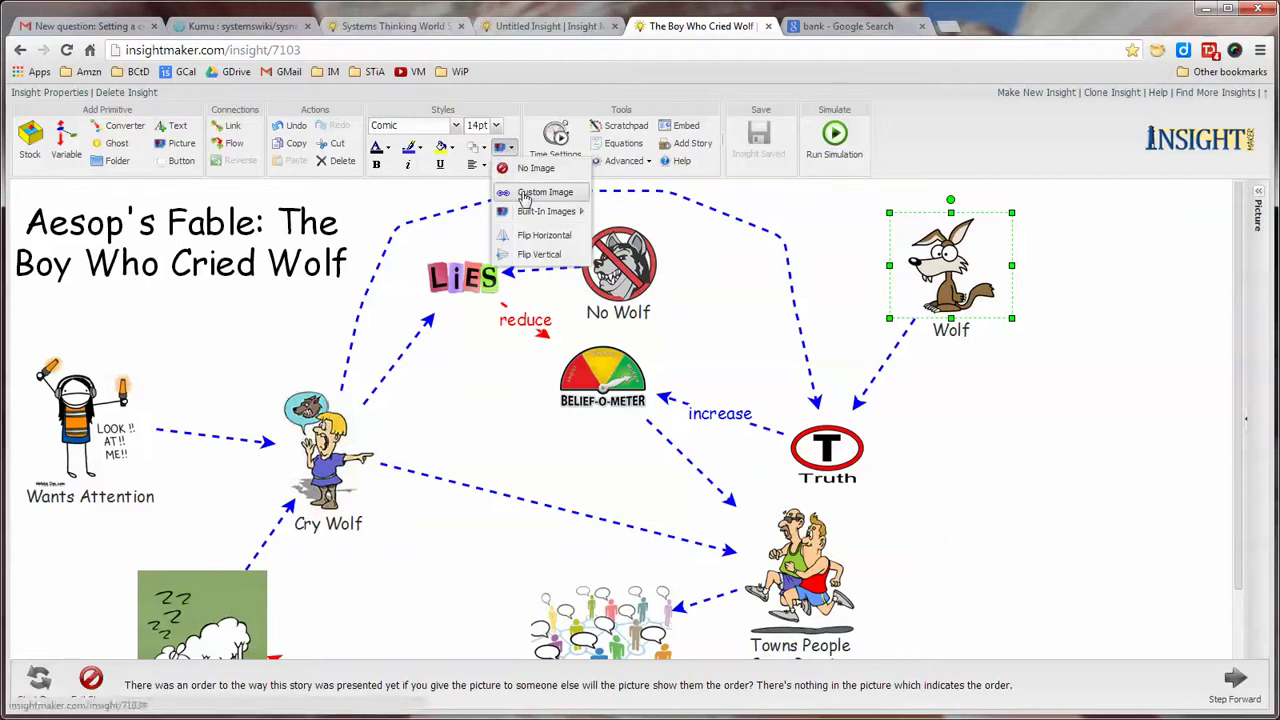
click(524, 197)
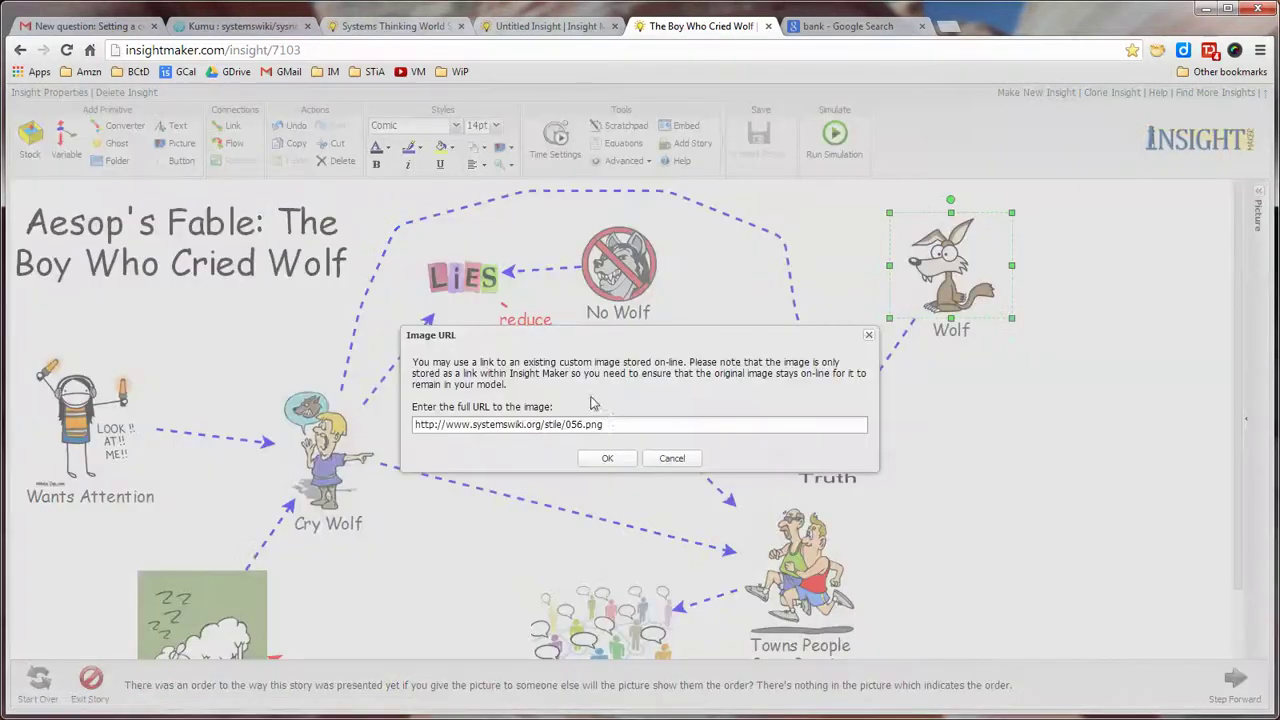
drag(614, 421, 416, 425)
key(ctrl+c)
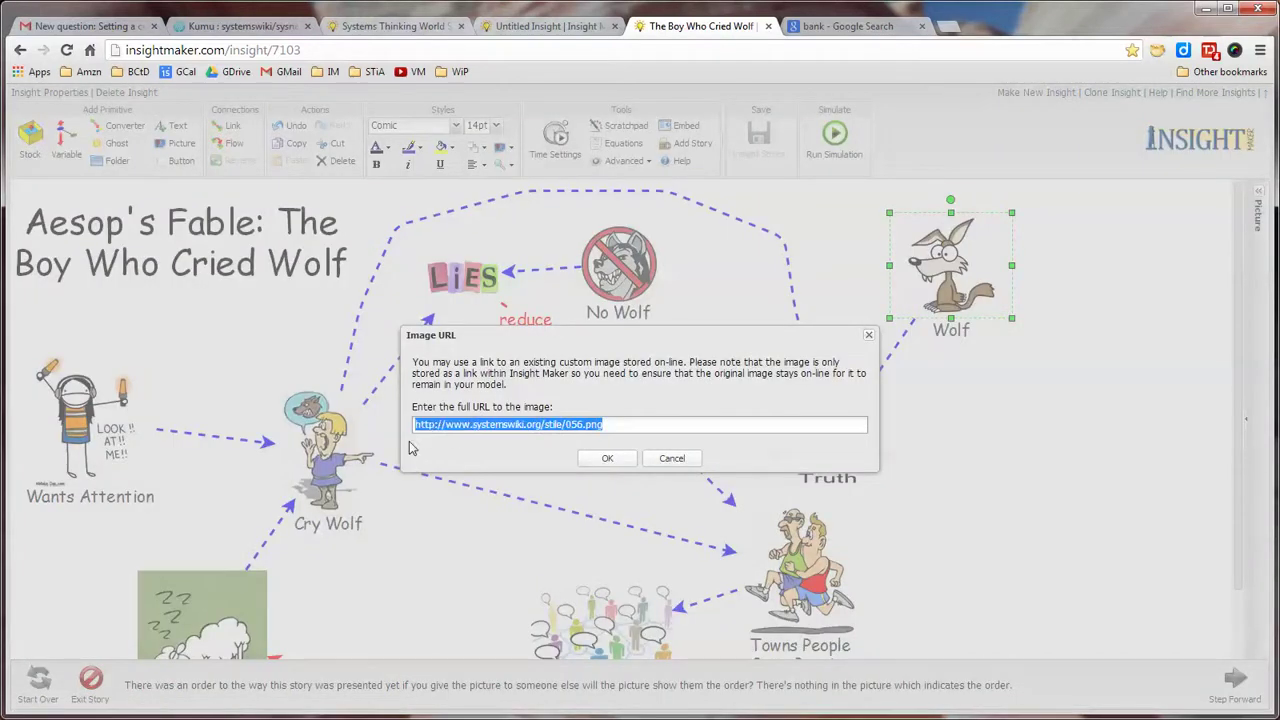
click(850, 26)
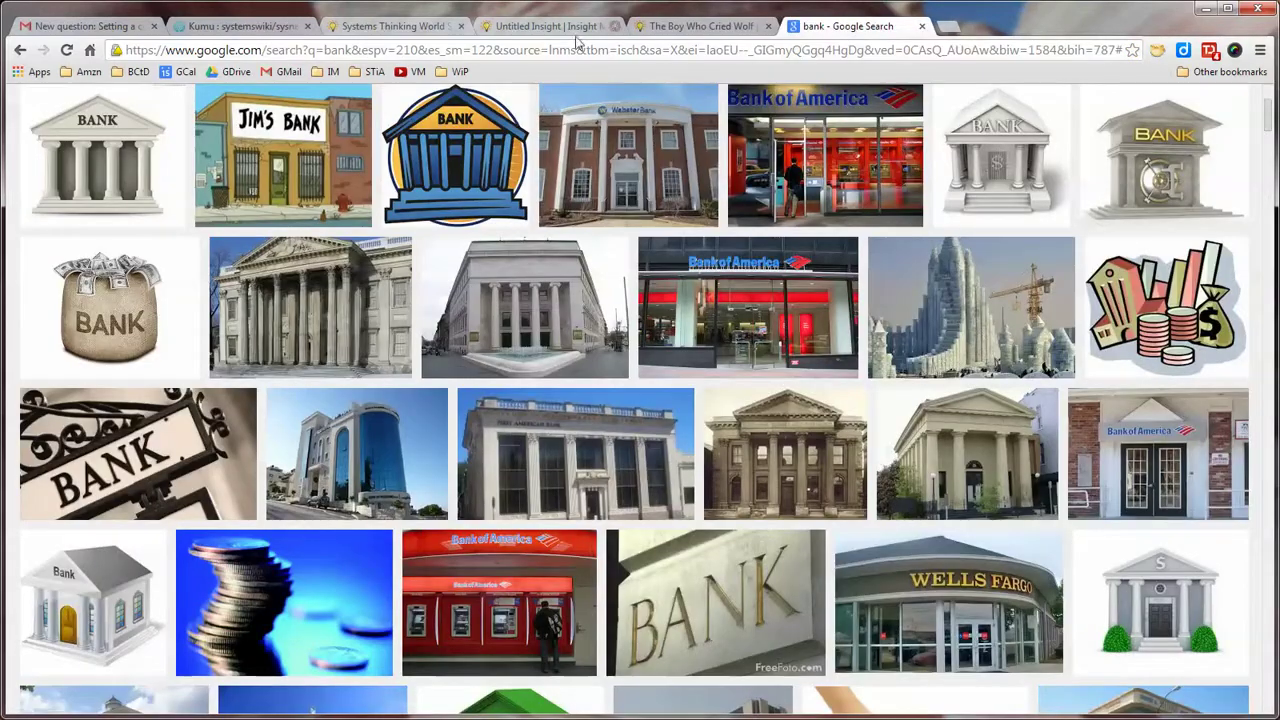
click(560, 50)
key(ctrl+v)
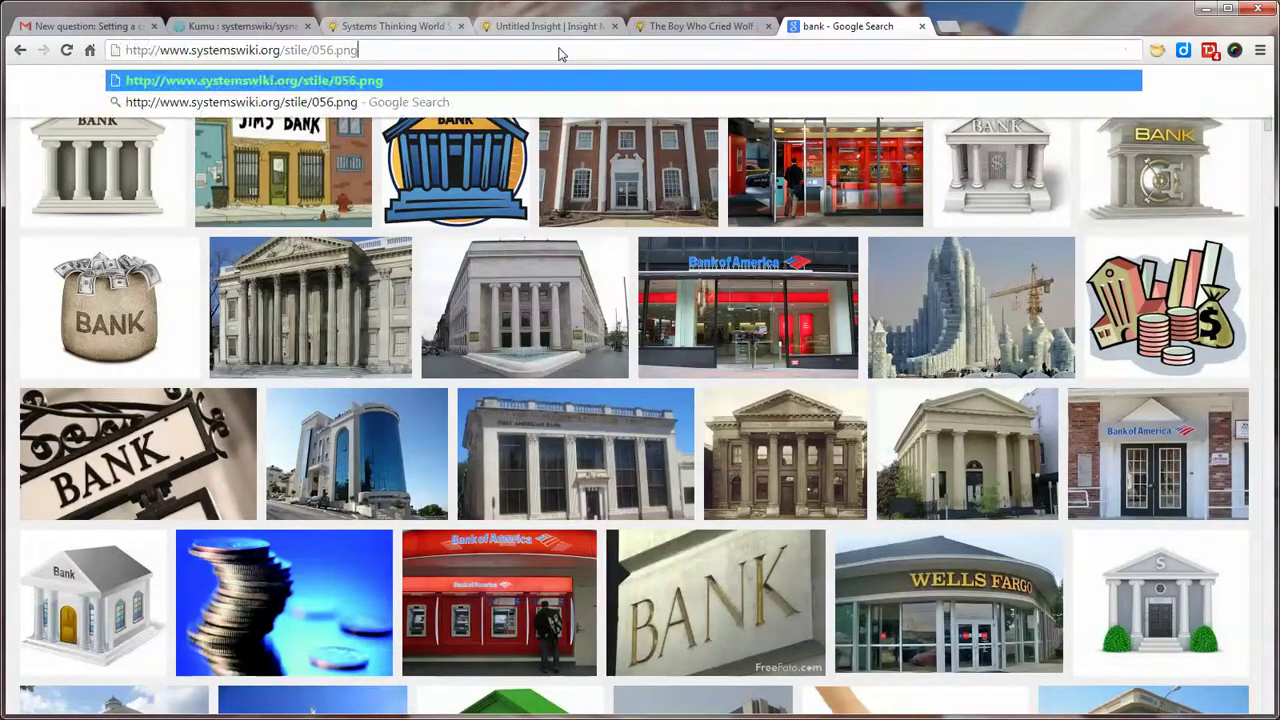
key(Return)
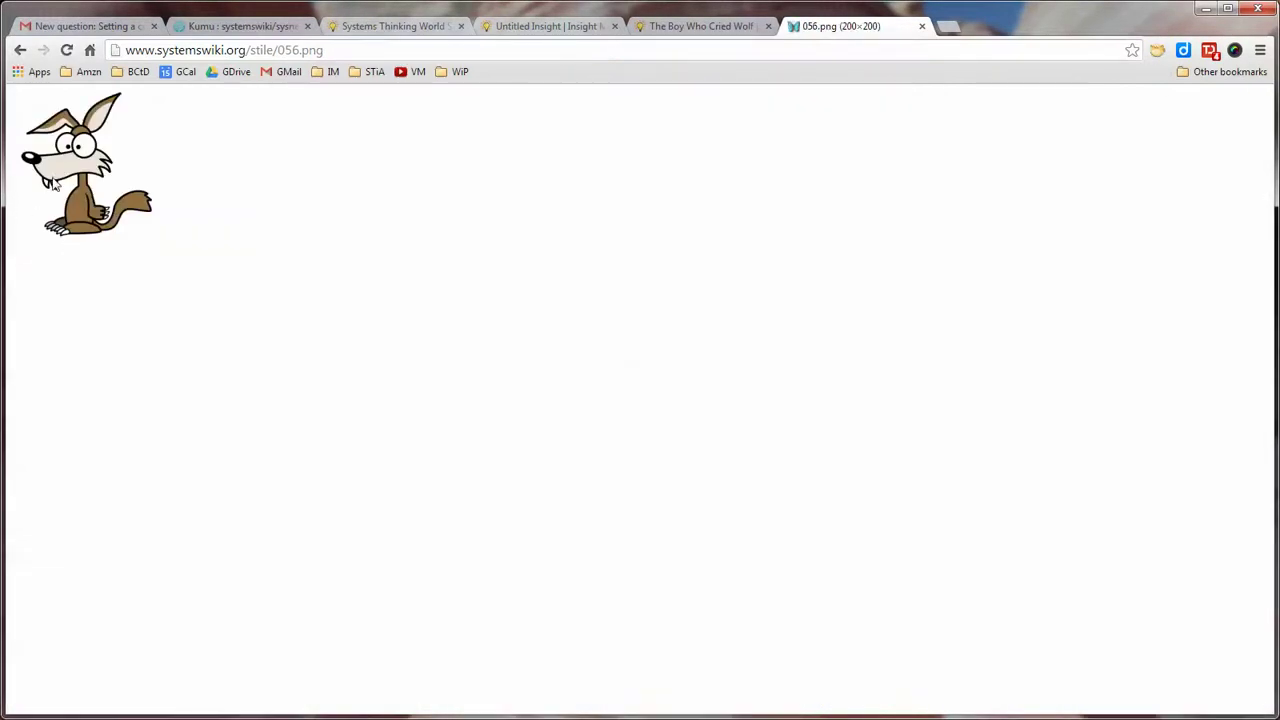
Step: Search Google for the wolf image and browse all available sizes of it
right_click(65, 173)
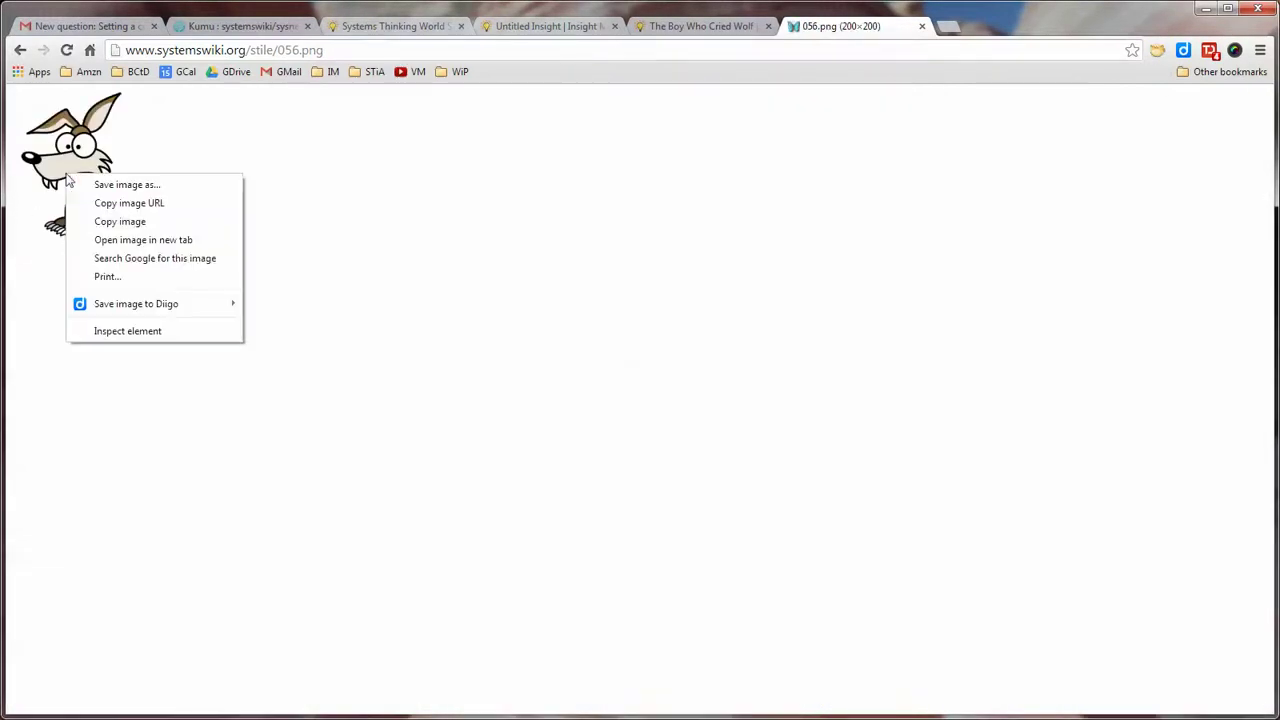
click(148, 260)
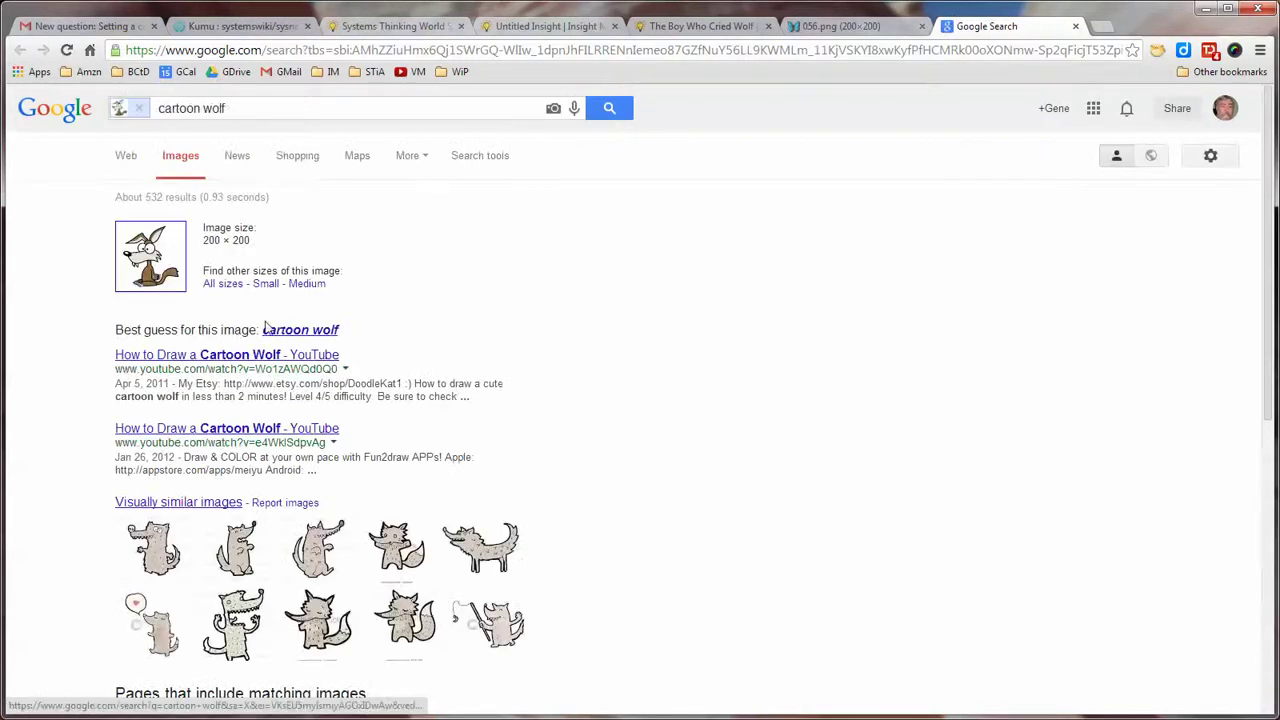
click(230, 286)
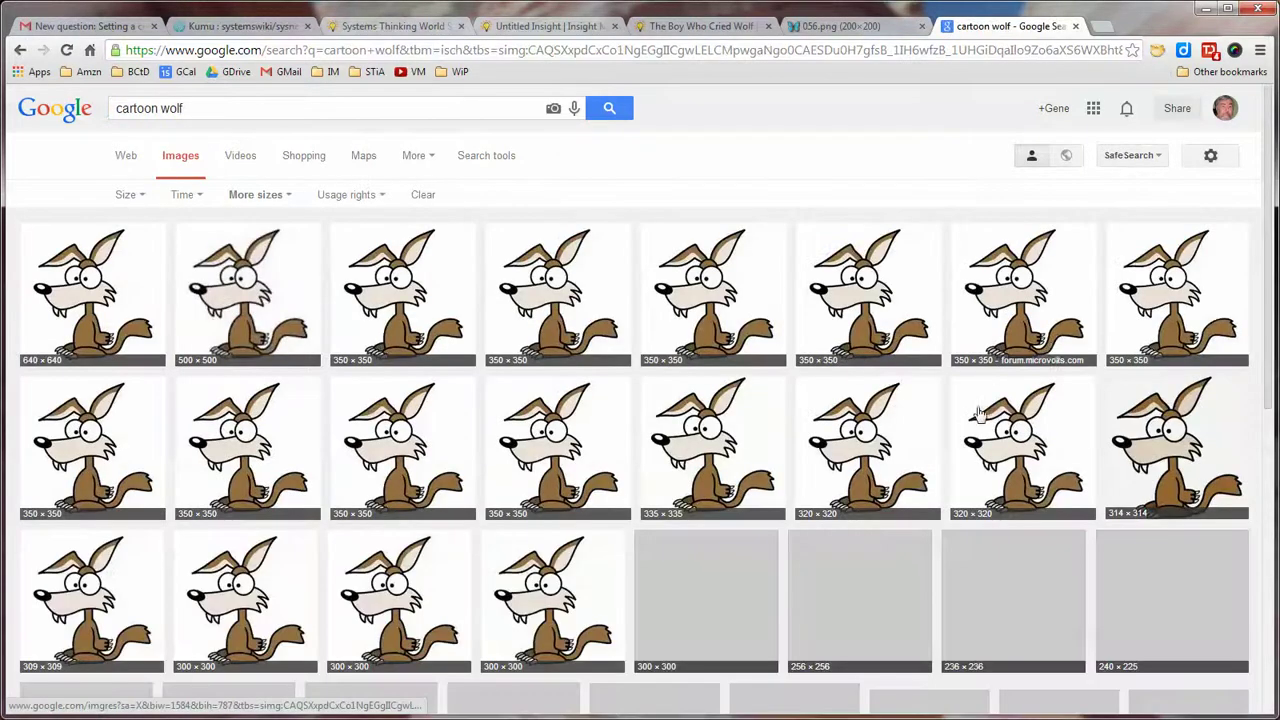
scroll(950, 455, down, 5)
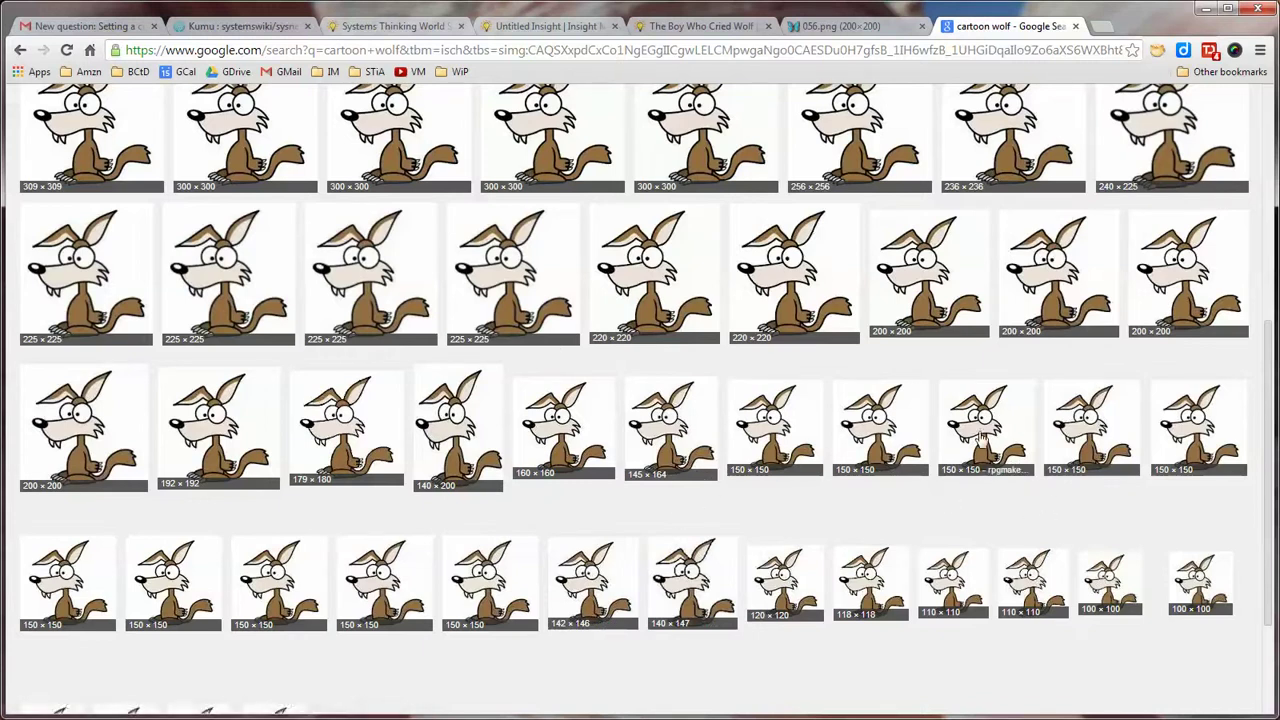
Step: Preview one of the 150 × 150 wolf images and its image copying options, and return to the untitled insight
click(978, 436)
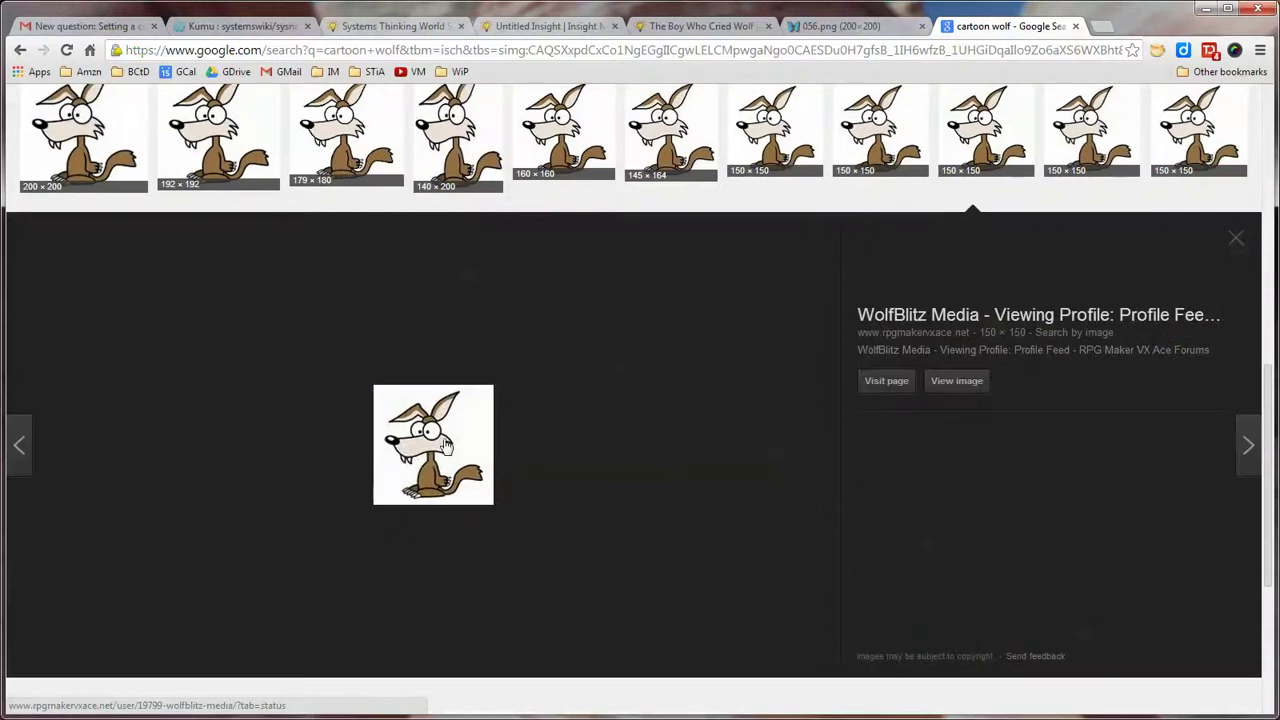
right_click(444, 440)
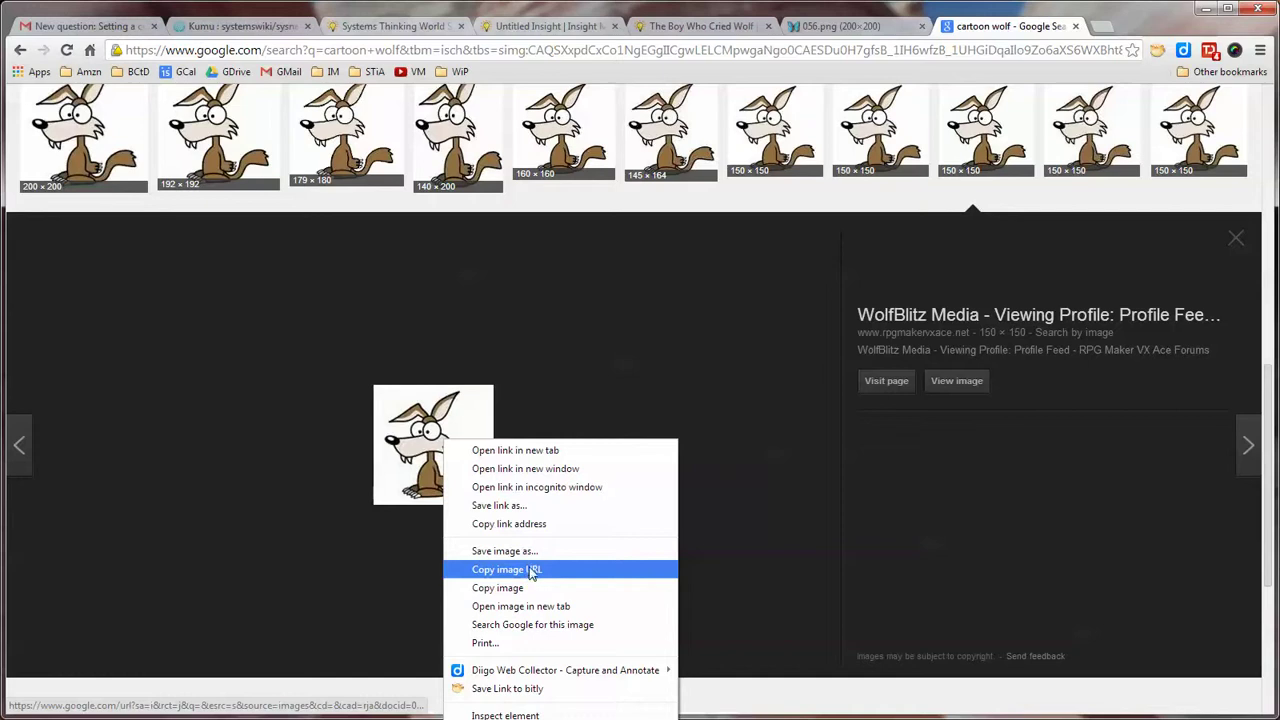
click(686, 404)
scroll(764, 390, up, 3)
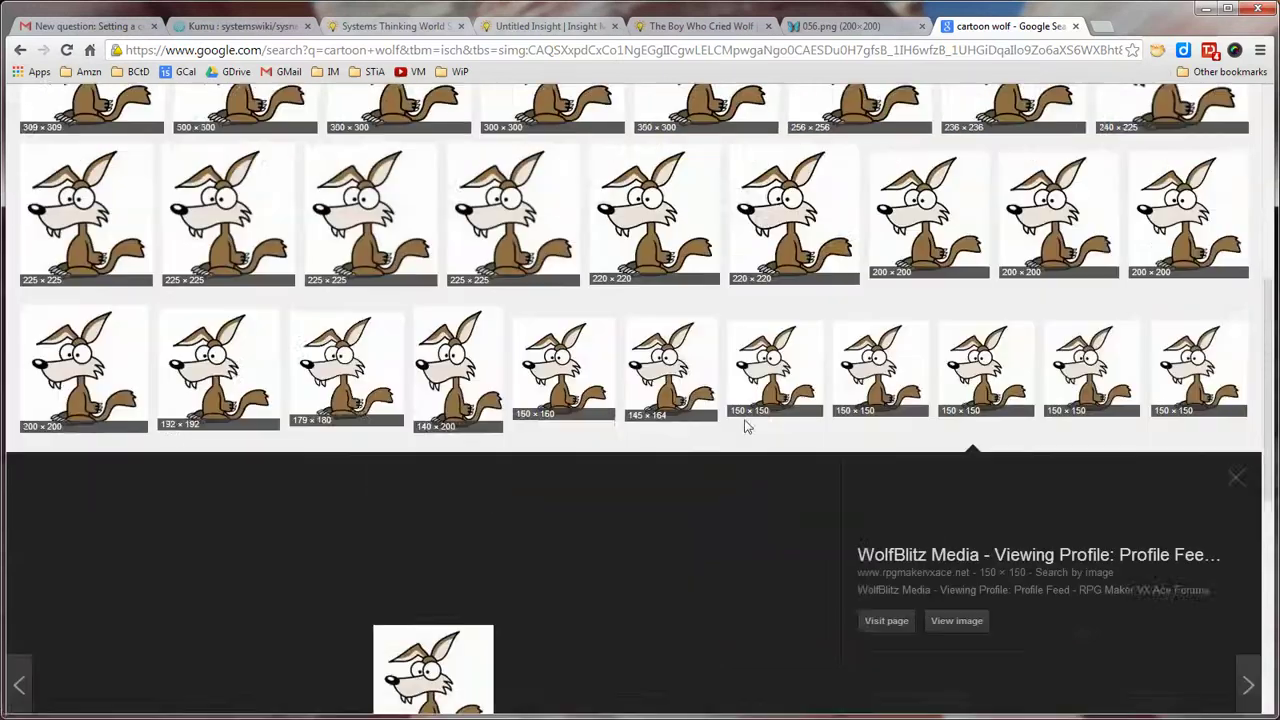
scroll(745, 427, up, 5)
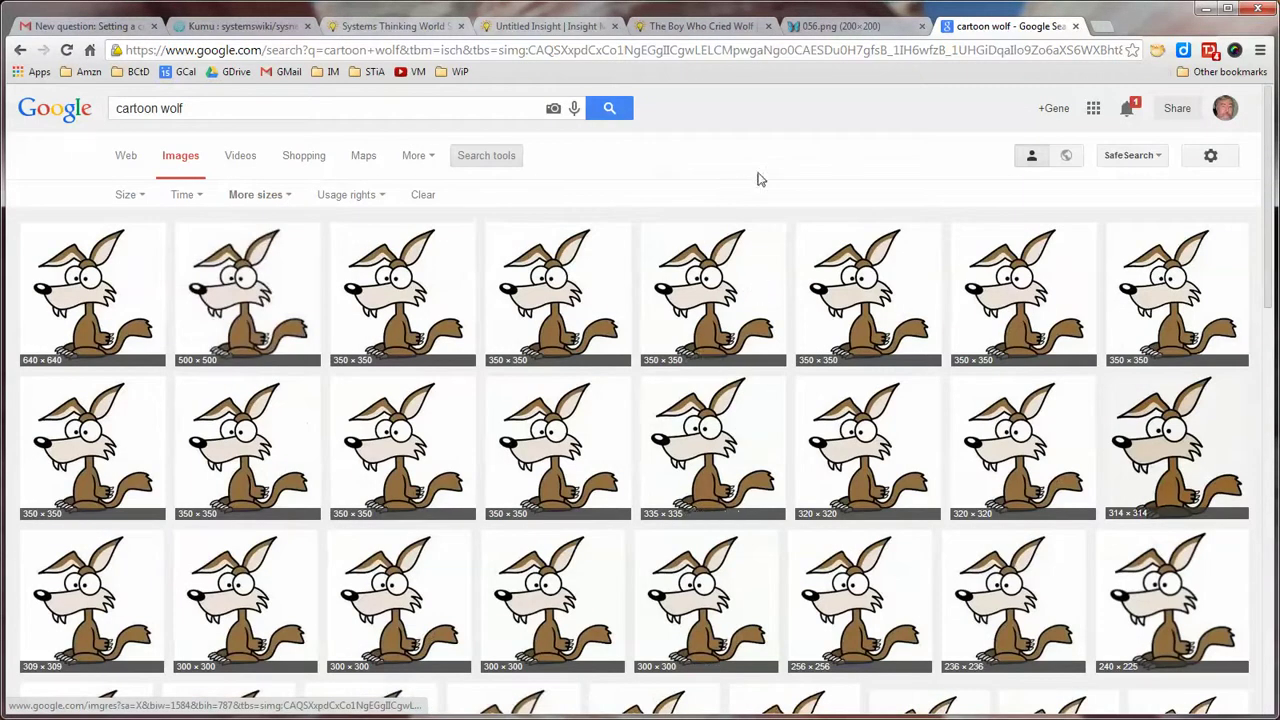
click(549, 33)
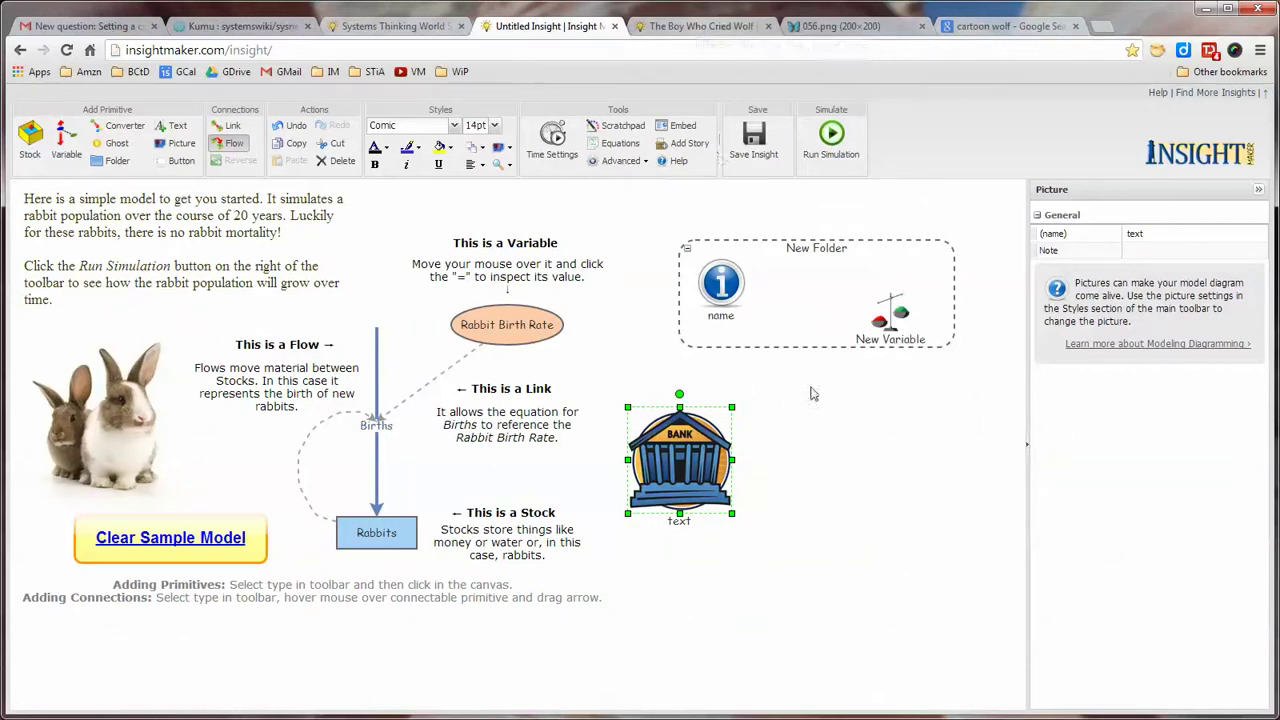